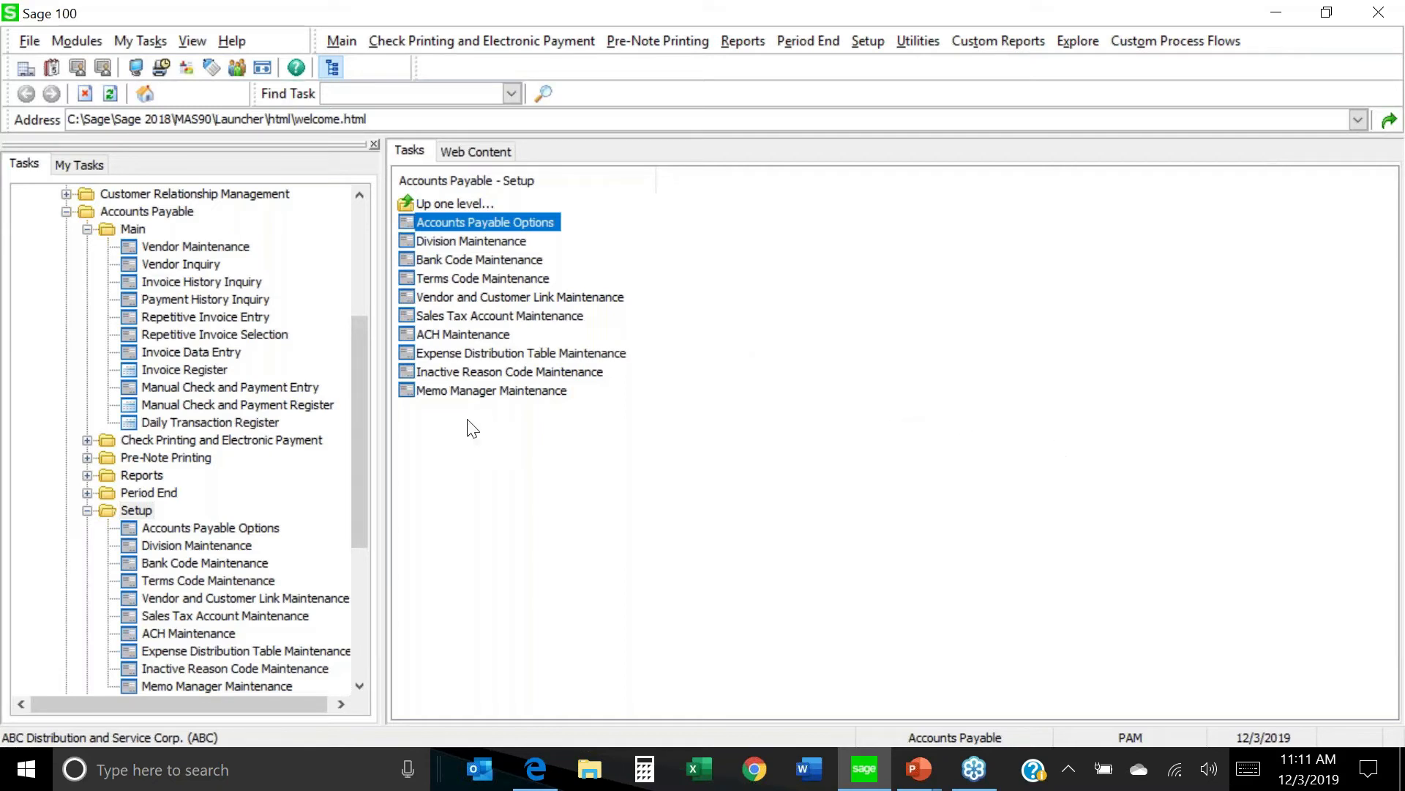
Accept the Accounts Payable Options with 1099 Reporting on and default calendar year 2019.
click(86, 512)
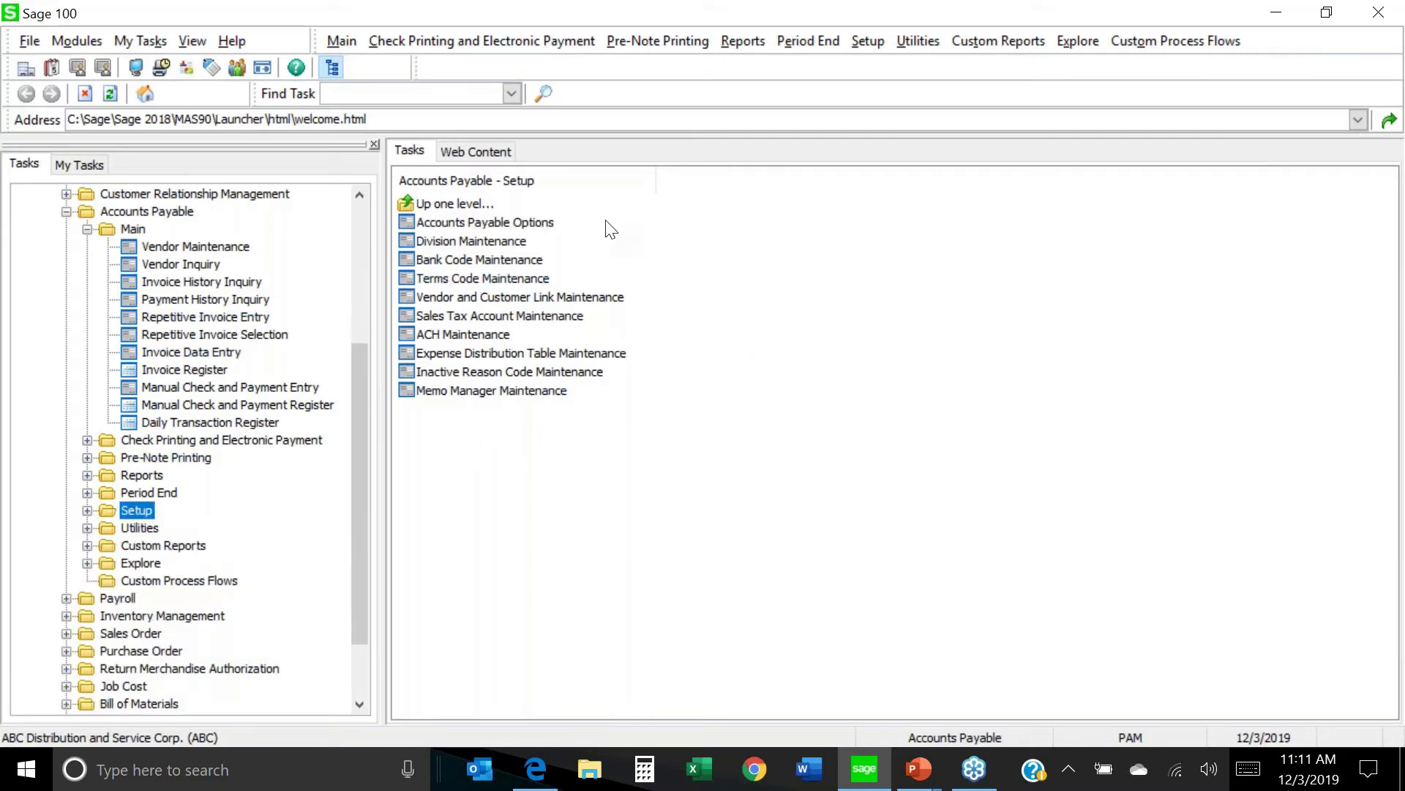
click(497, 228)
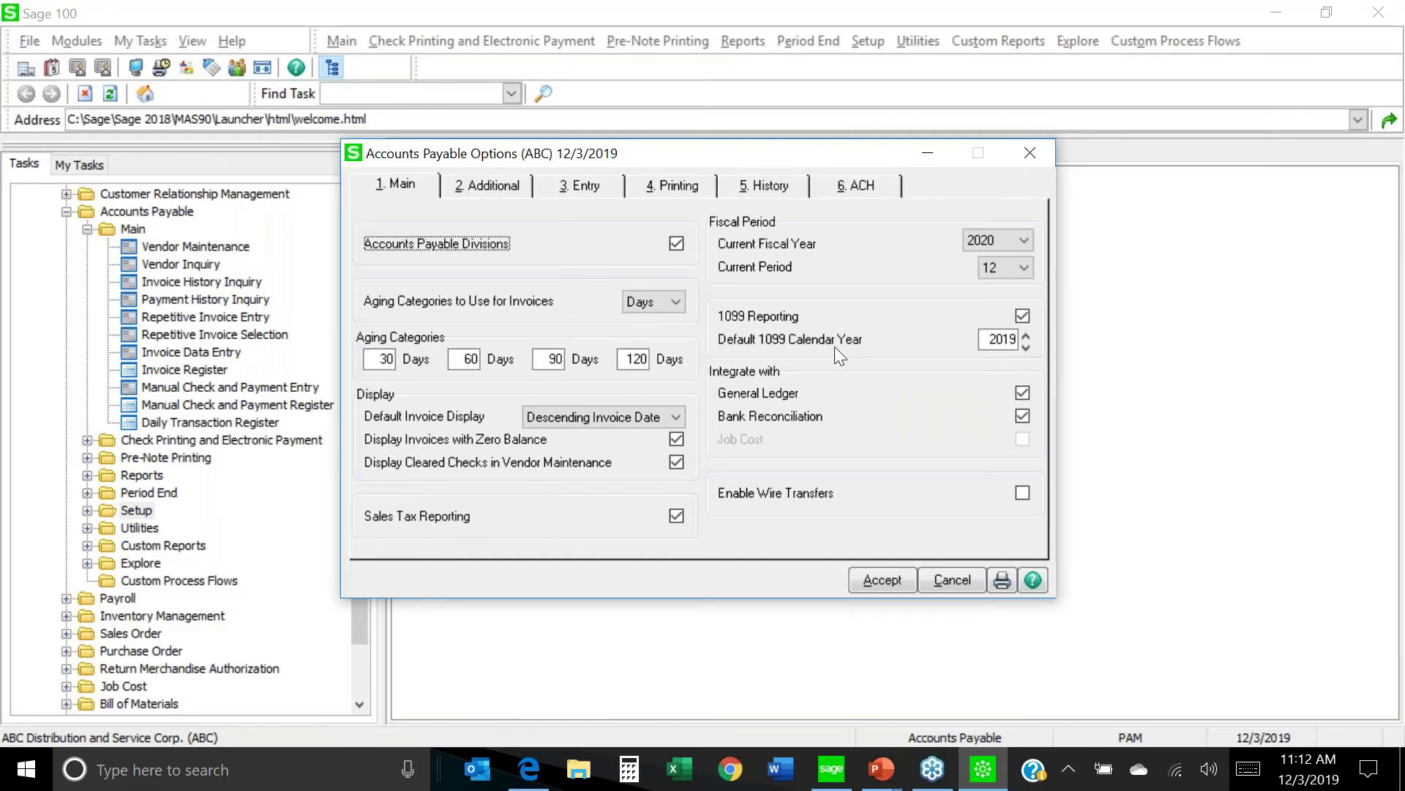
click(883, 580)
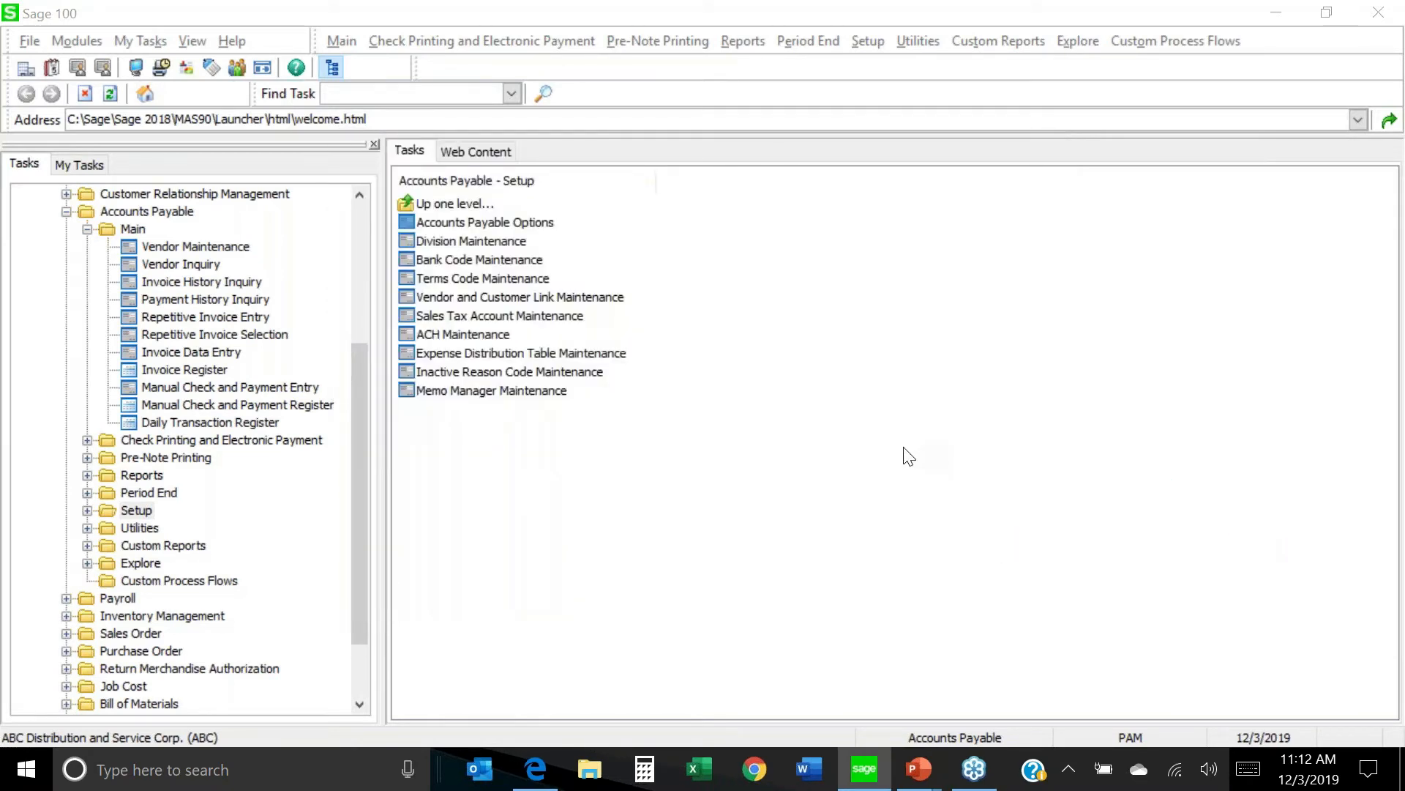
click(234, 250)
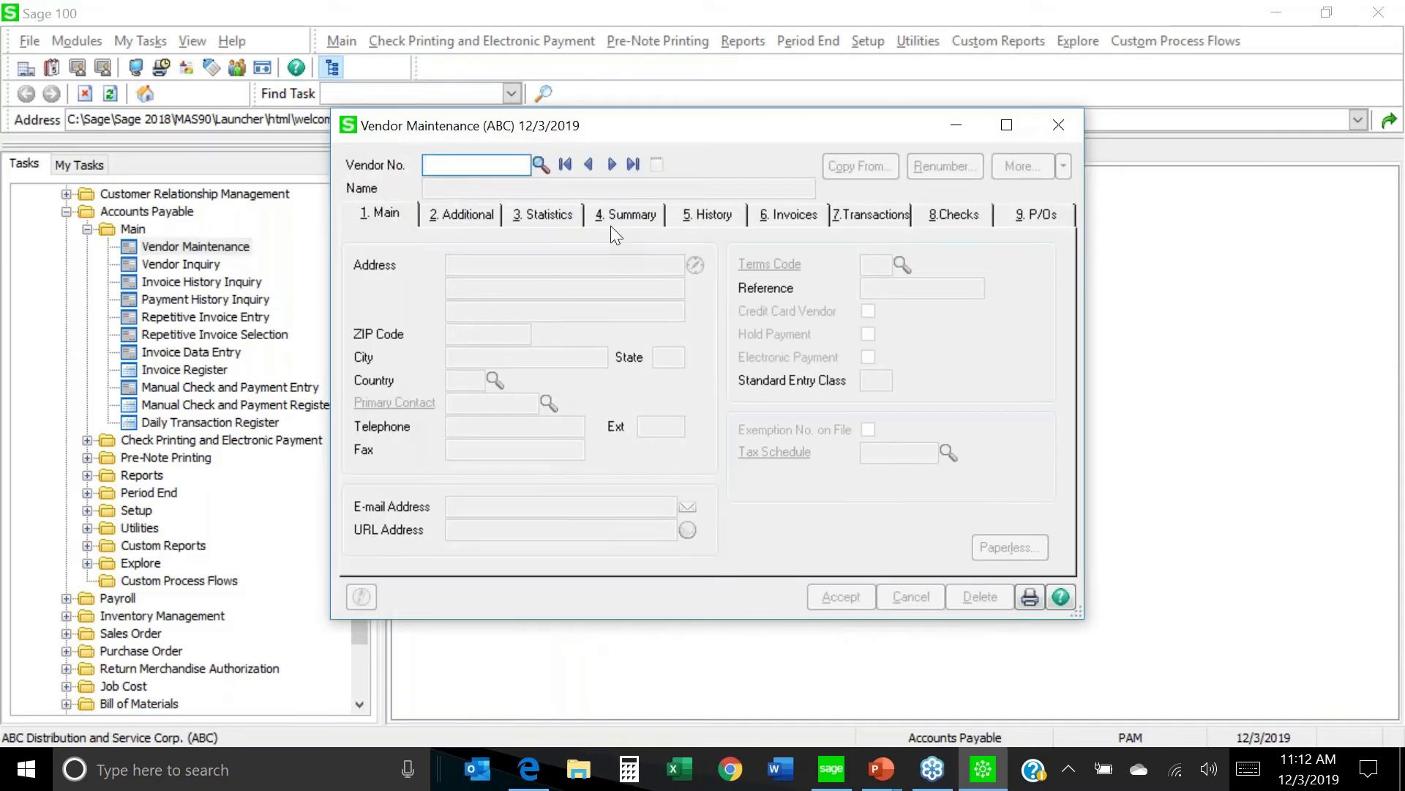
Load vendor Airway Property and view its 1099 settings: Business, Miscellaneous form, box 7.
click(610, 167)
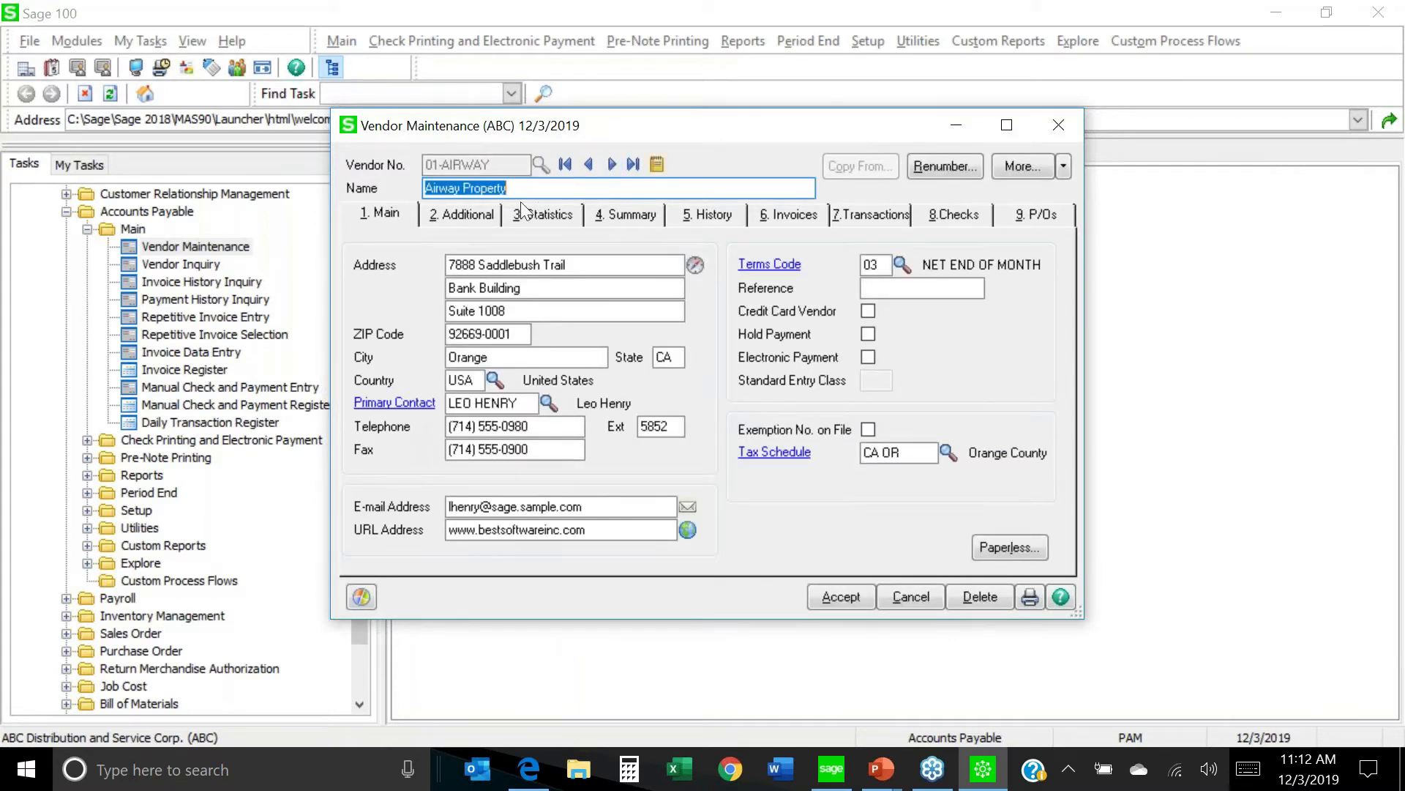
click(468, 215)
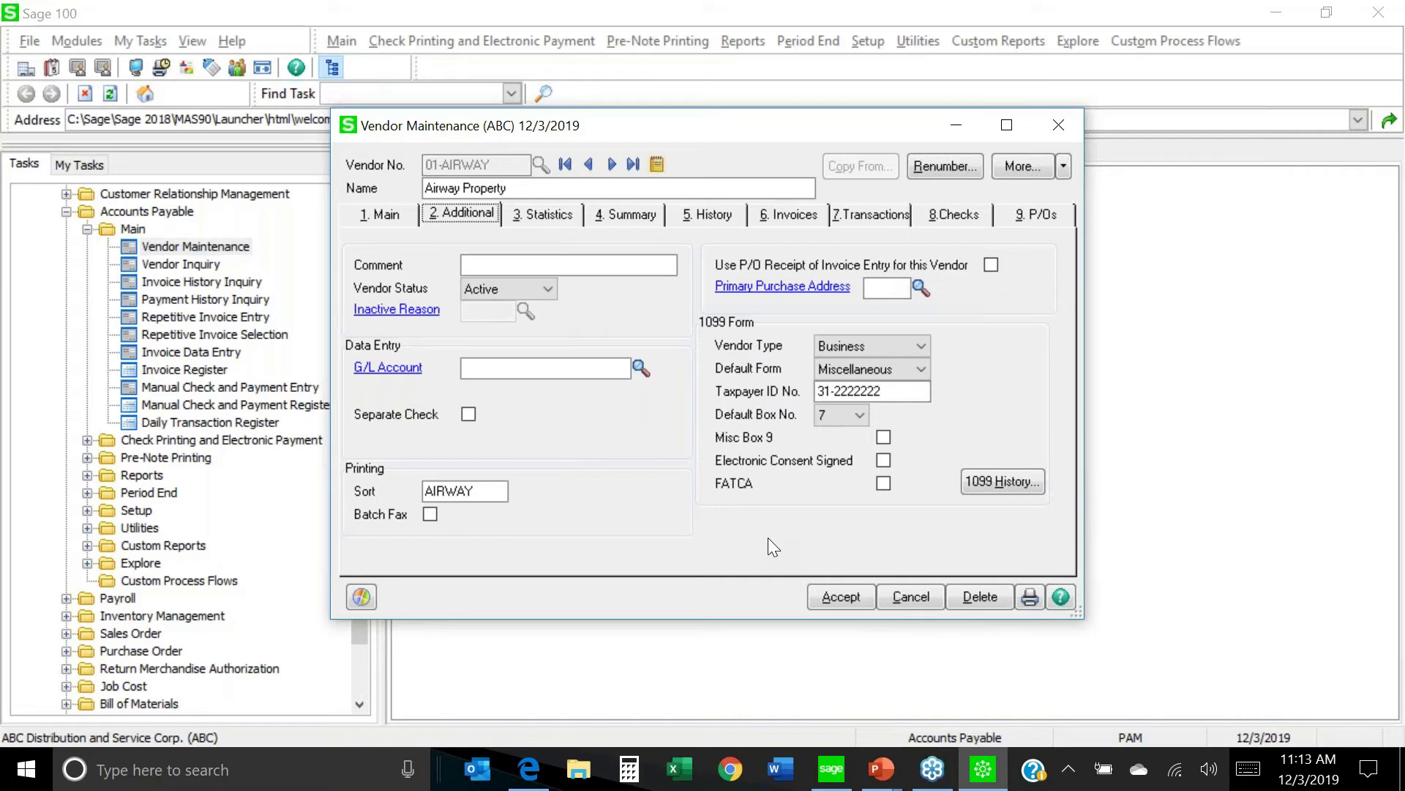
click(920, 344)
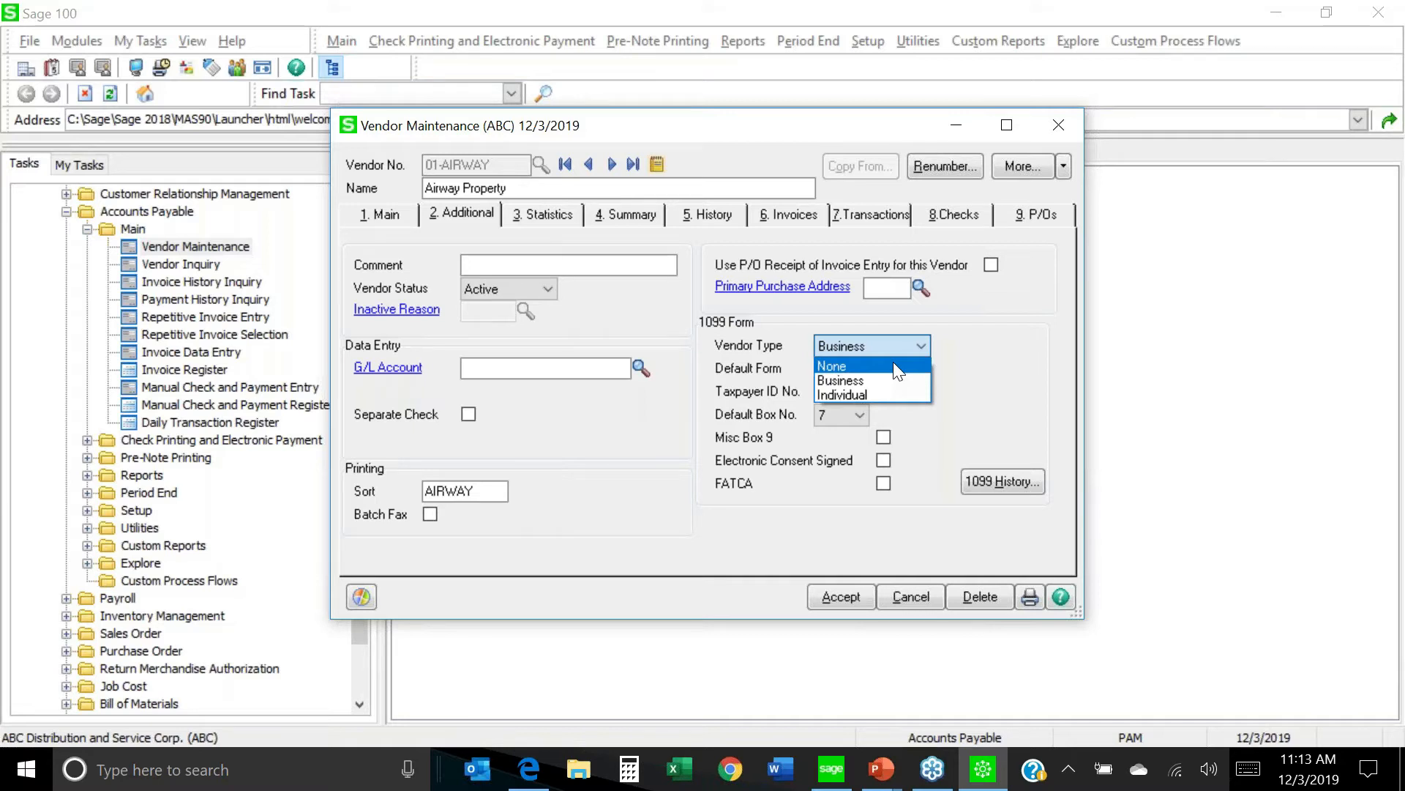
click(986, 348)
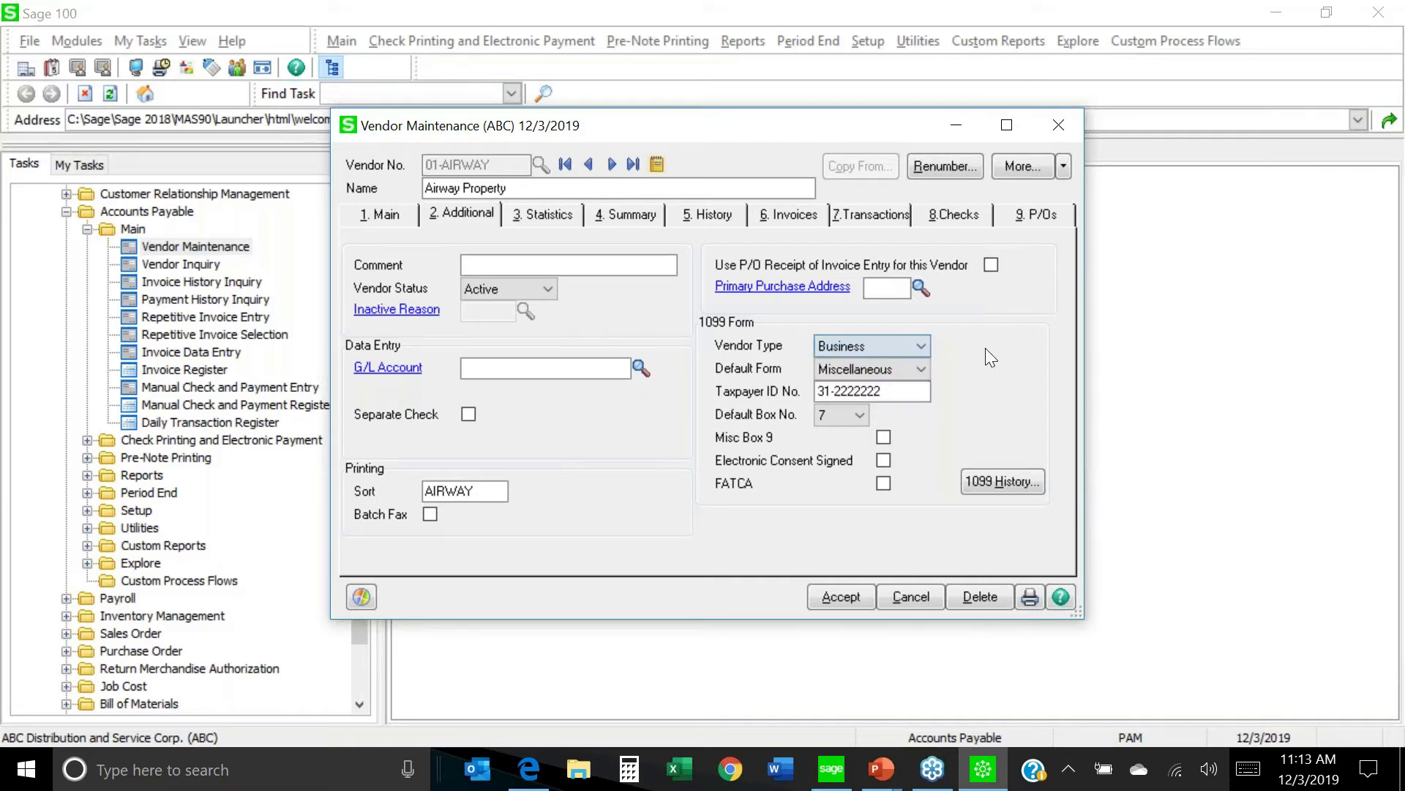
click(921, 345)
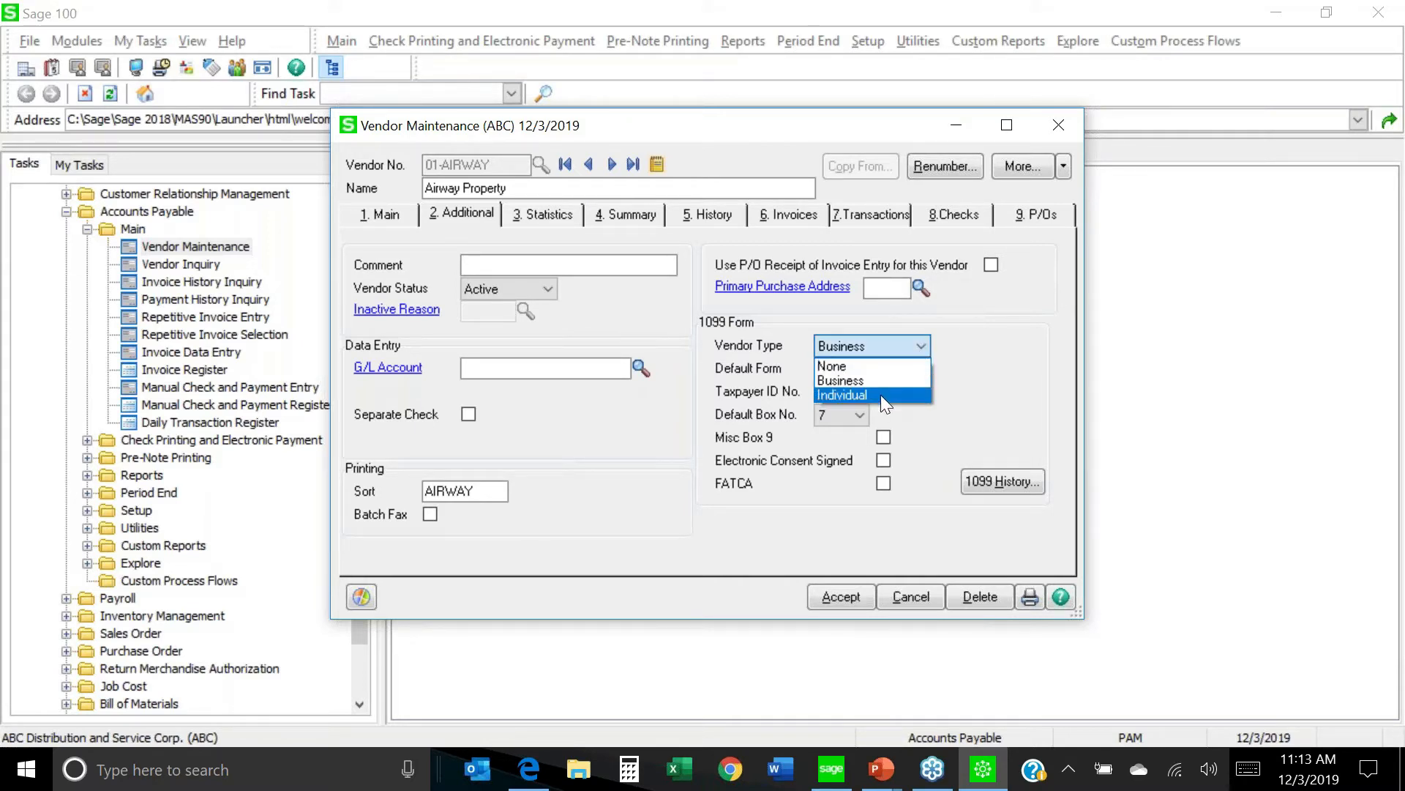
click(876, 381)
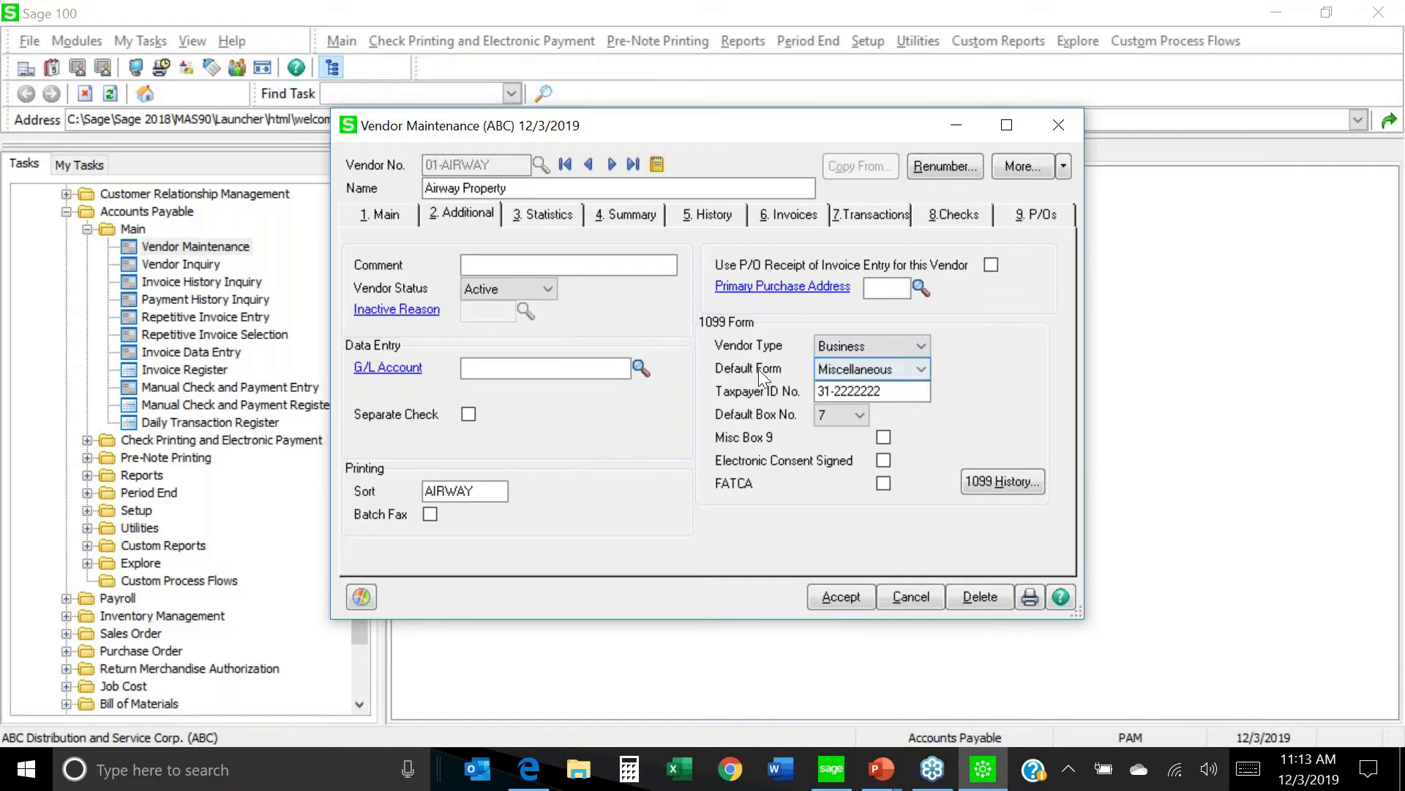
click(922, 370)
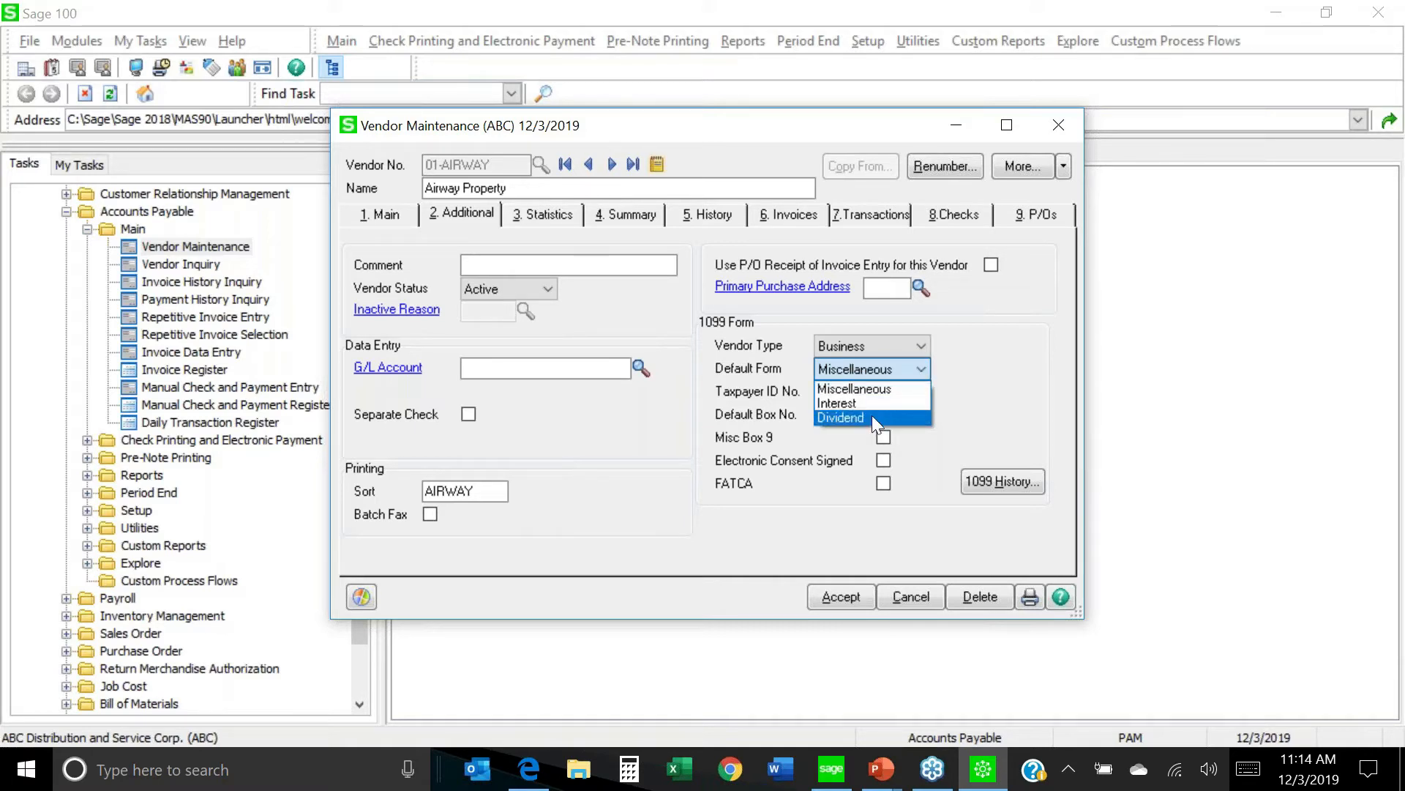
click(992, 370)
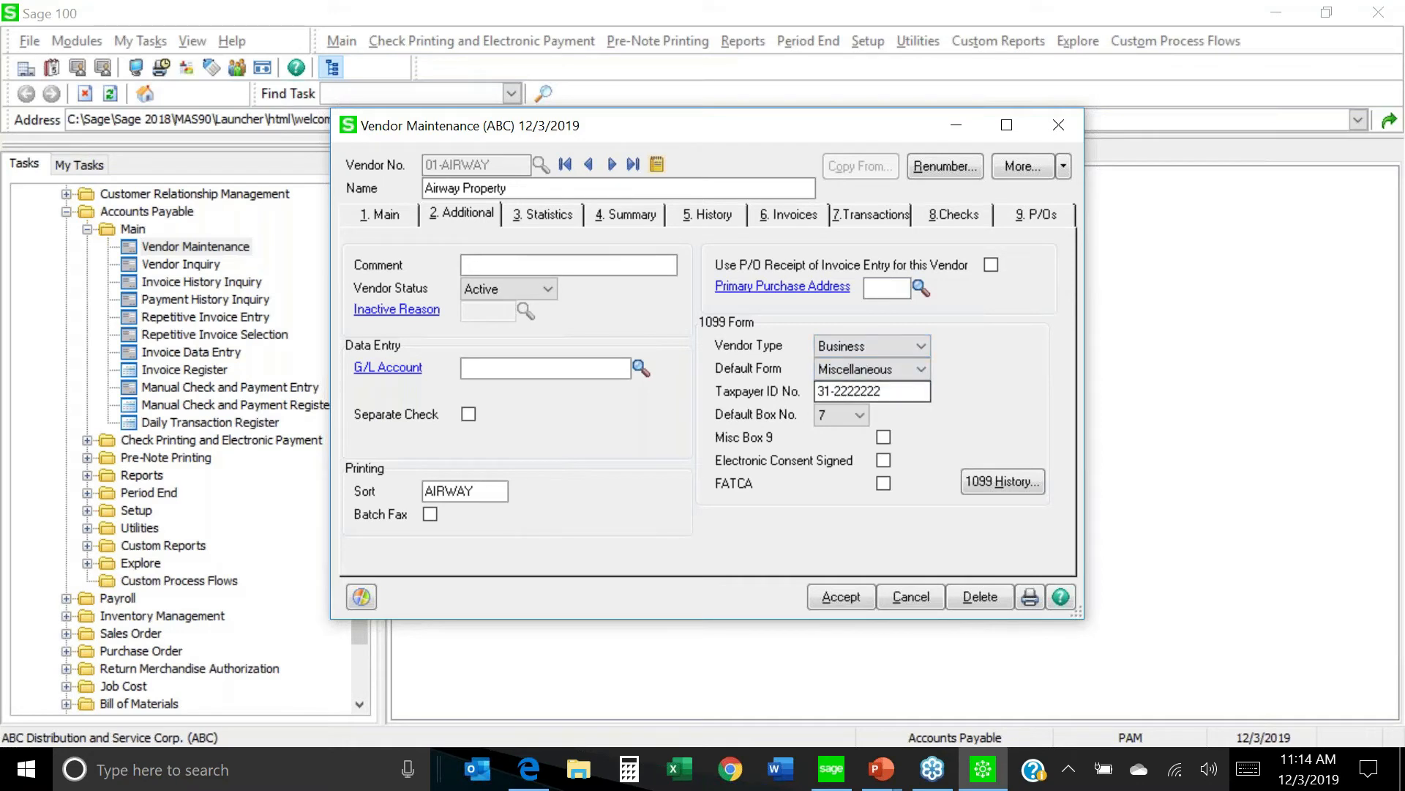
click(895, 390)
click(921, 344)
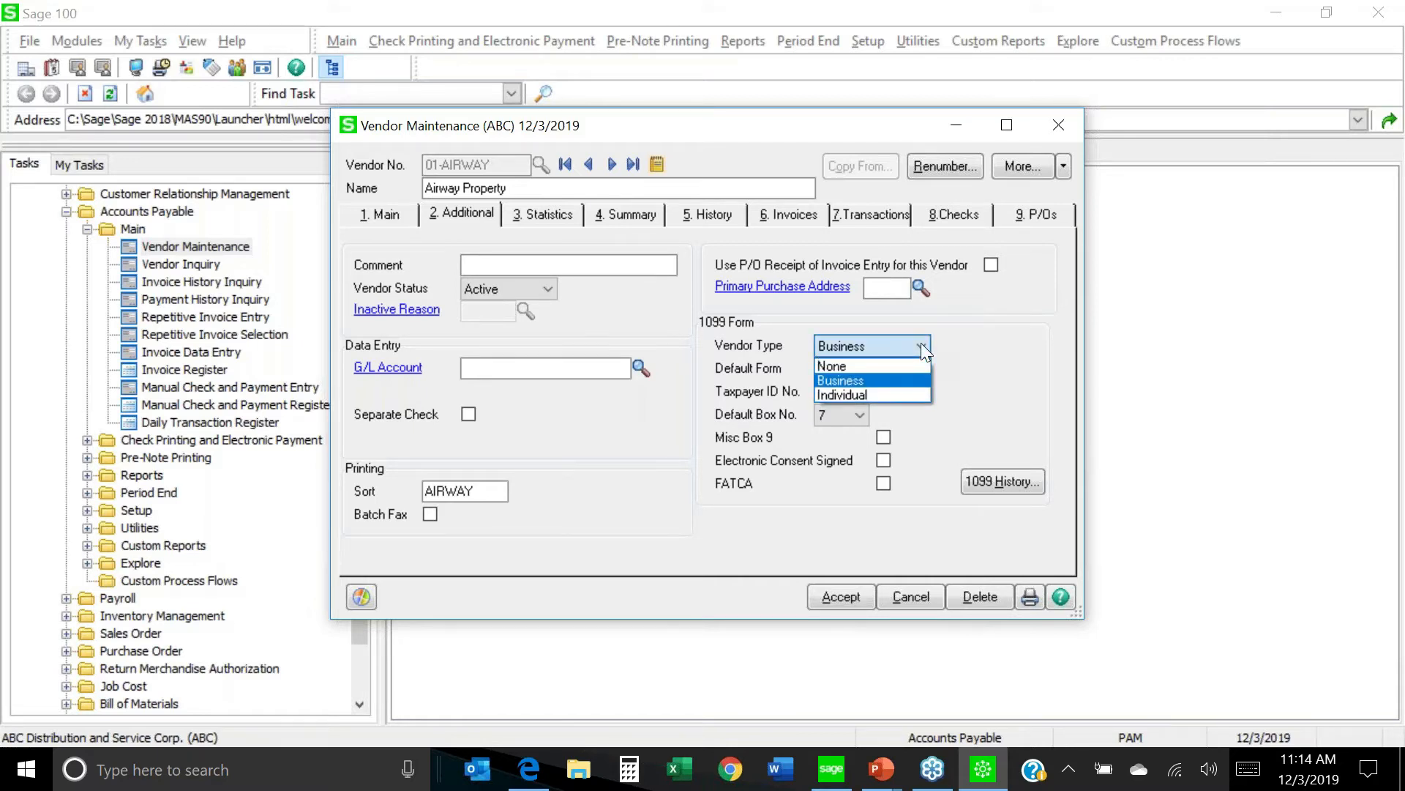
click(876, 394)
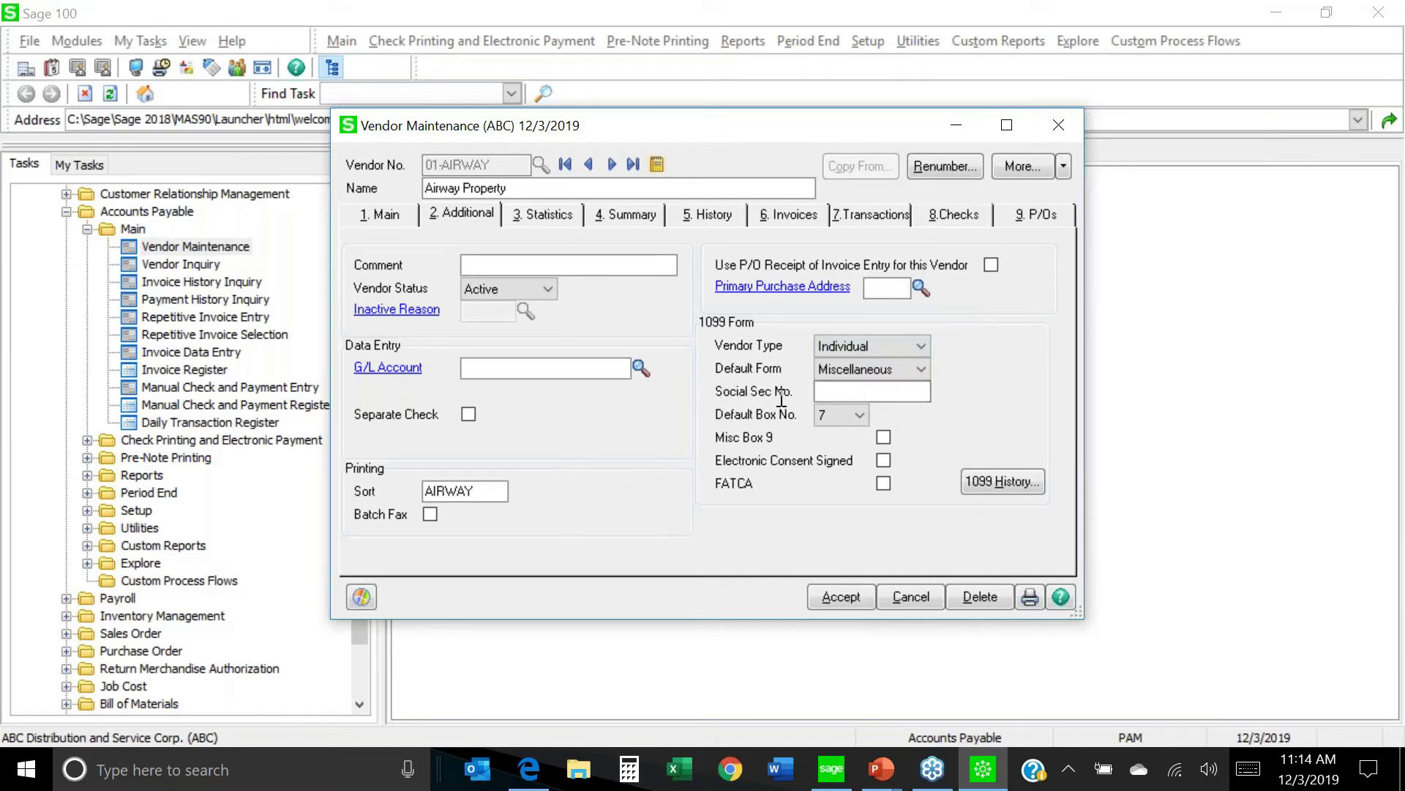
click(831, 394)
text(555-55-5555)
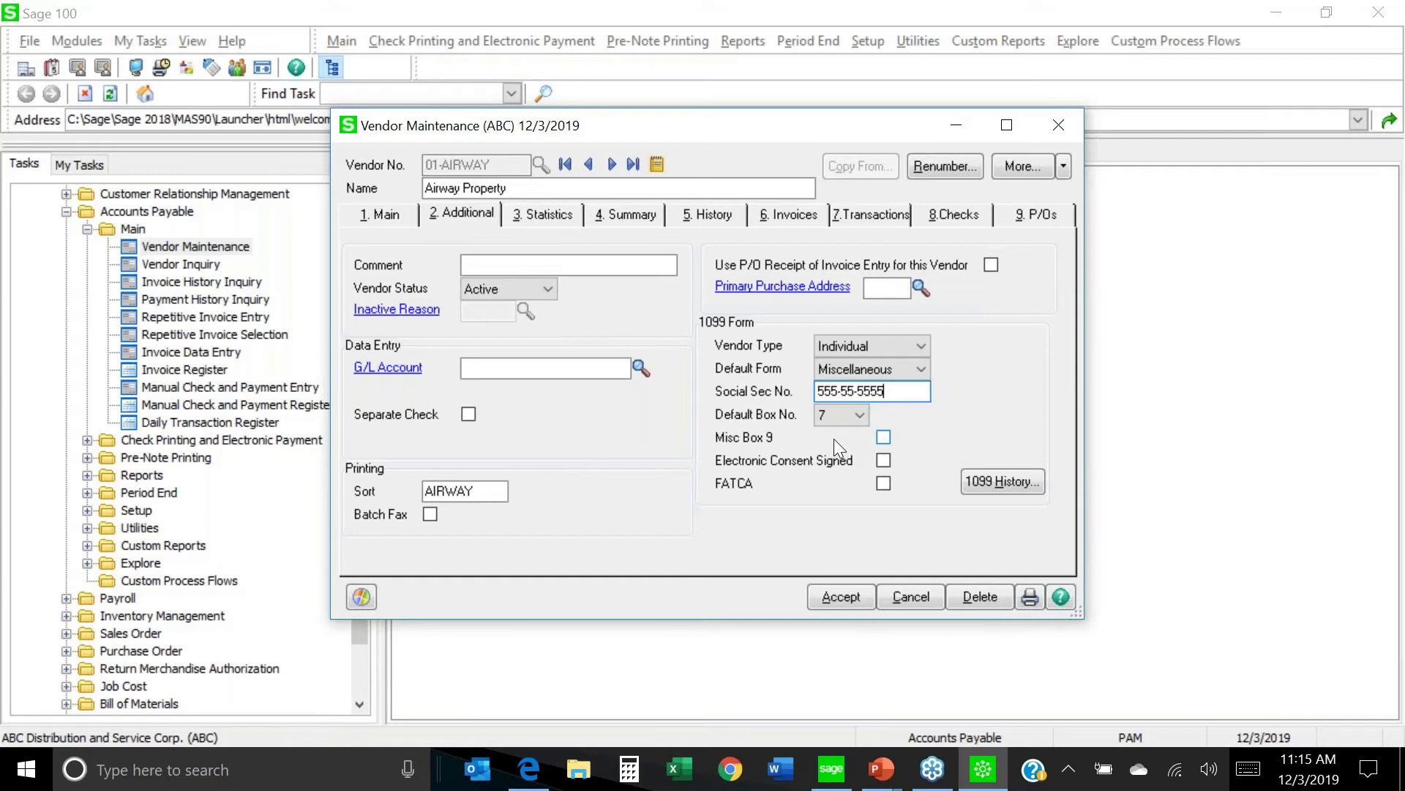
click(866, 414)
click(862, 415)
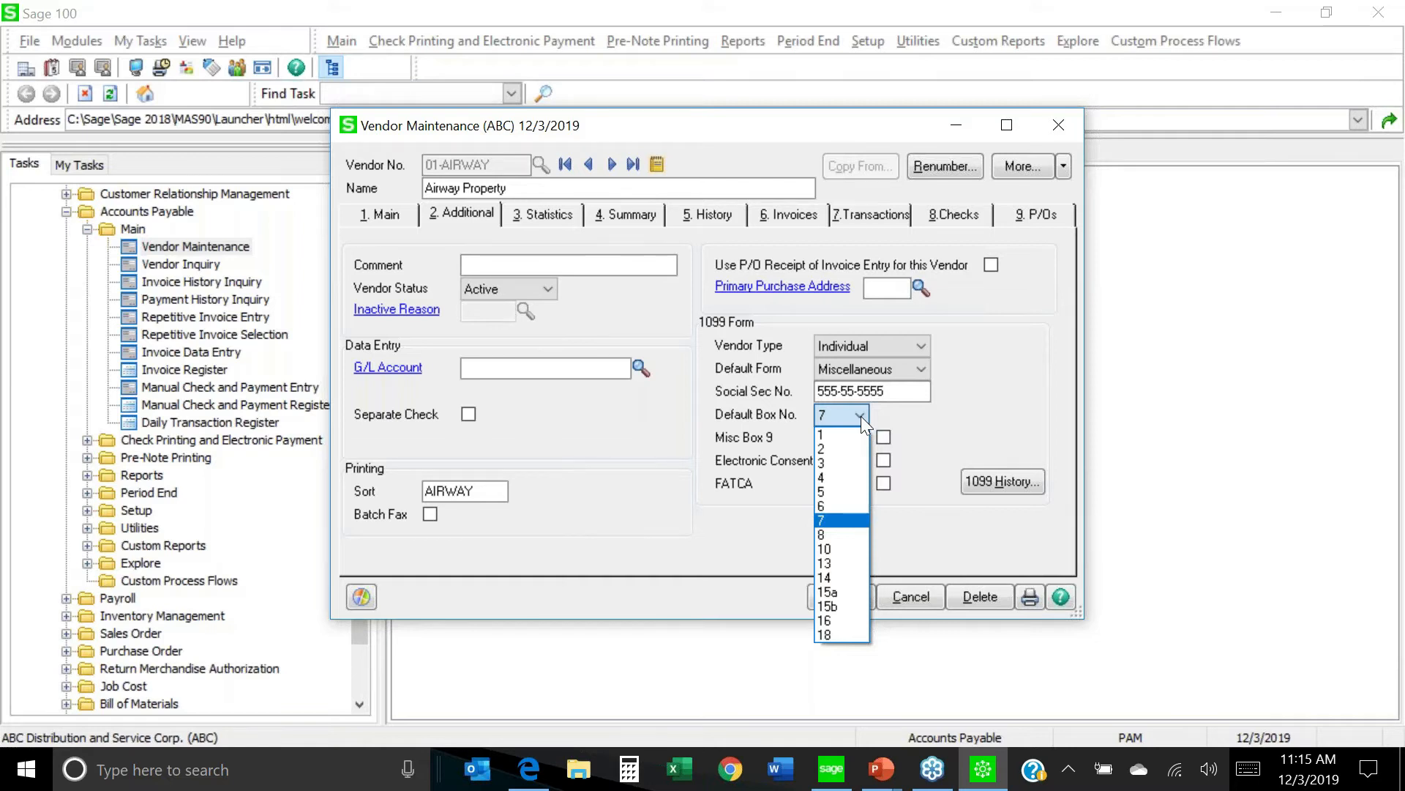
click(860, 415)
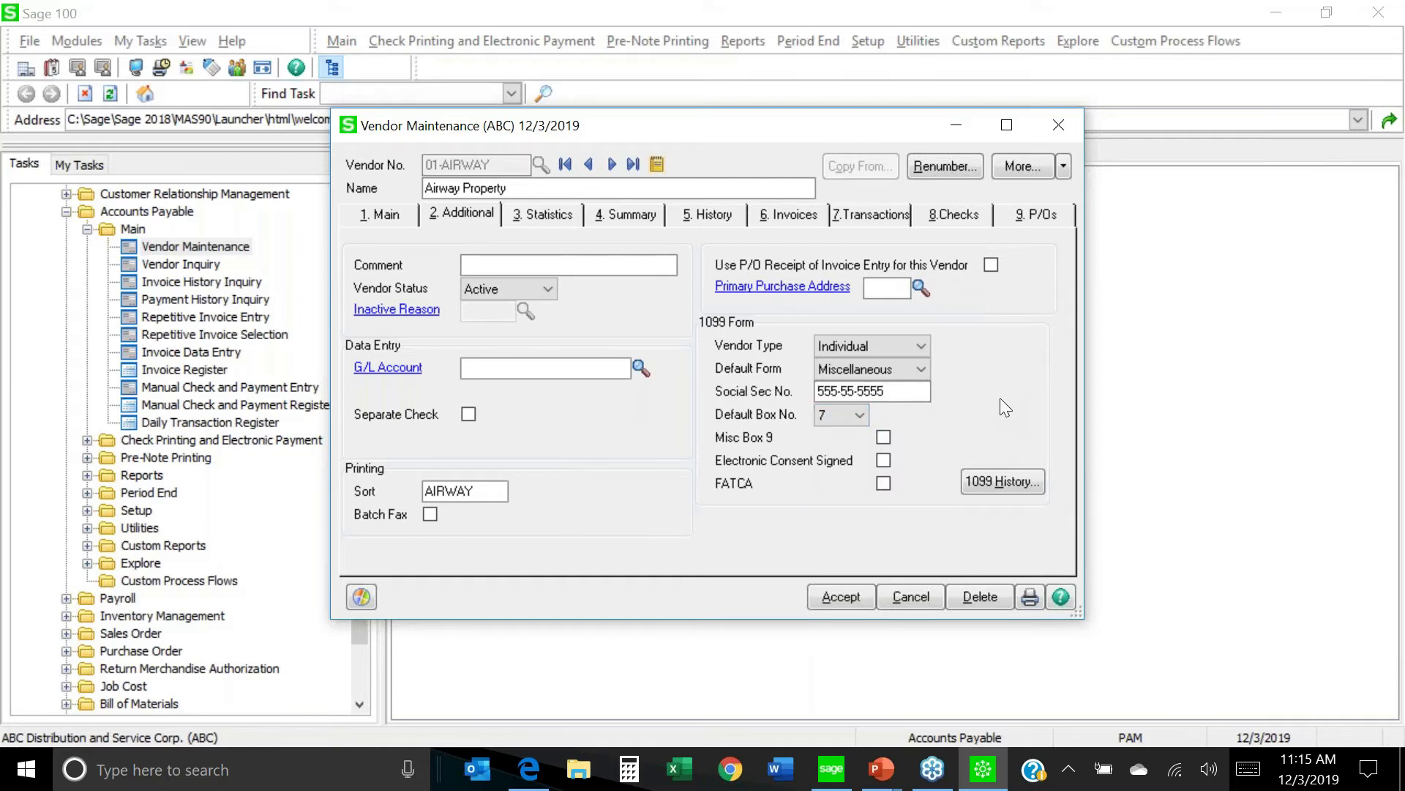
click(997, 483)
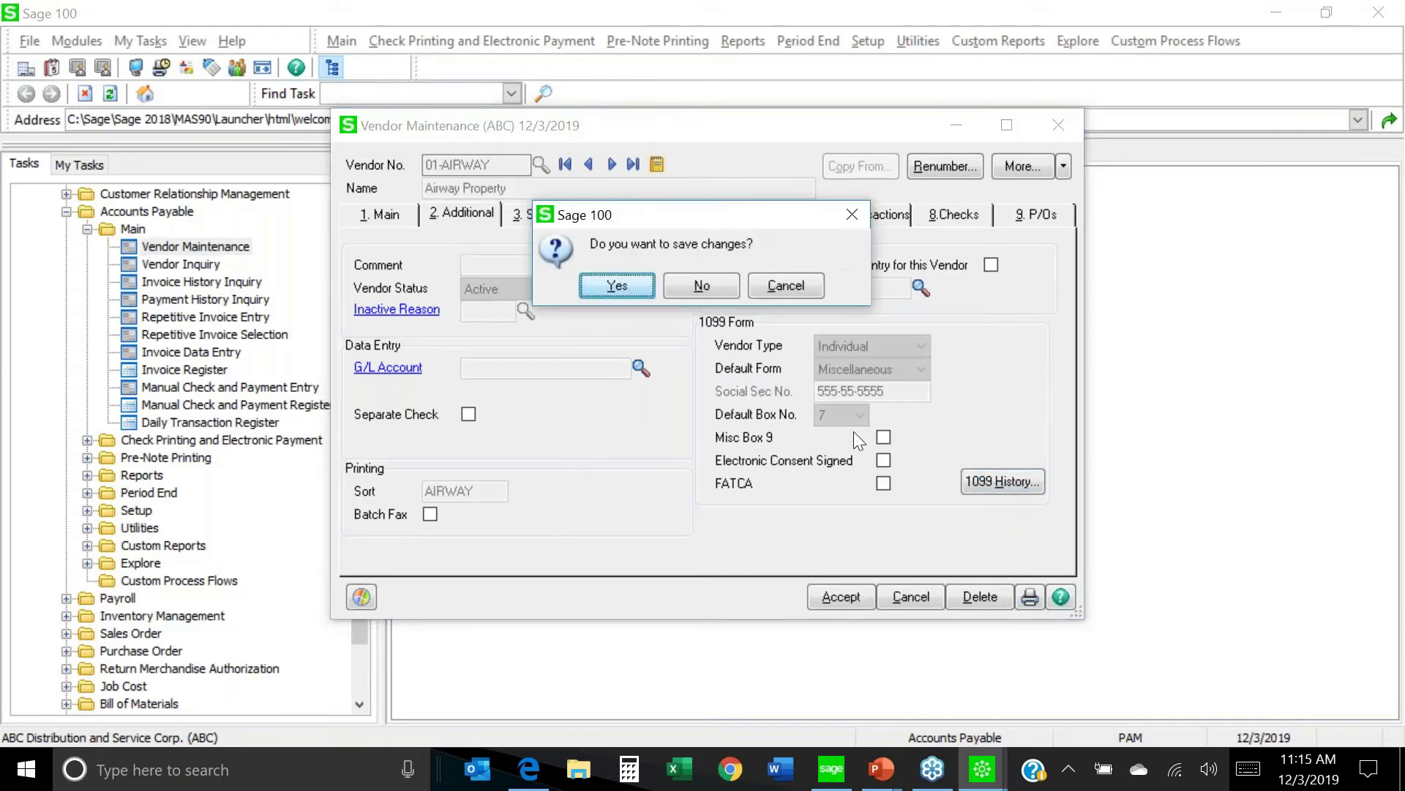
click(702, 284)
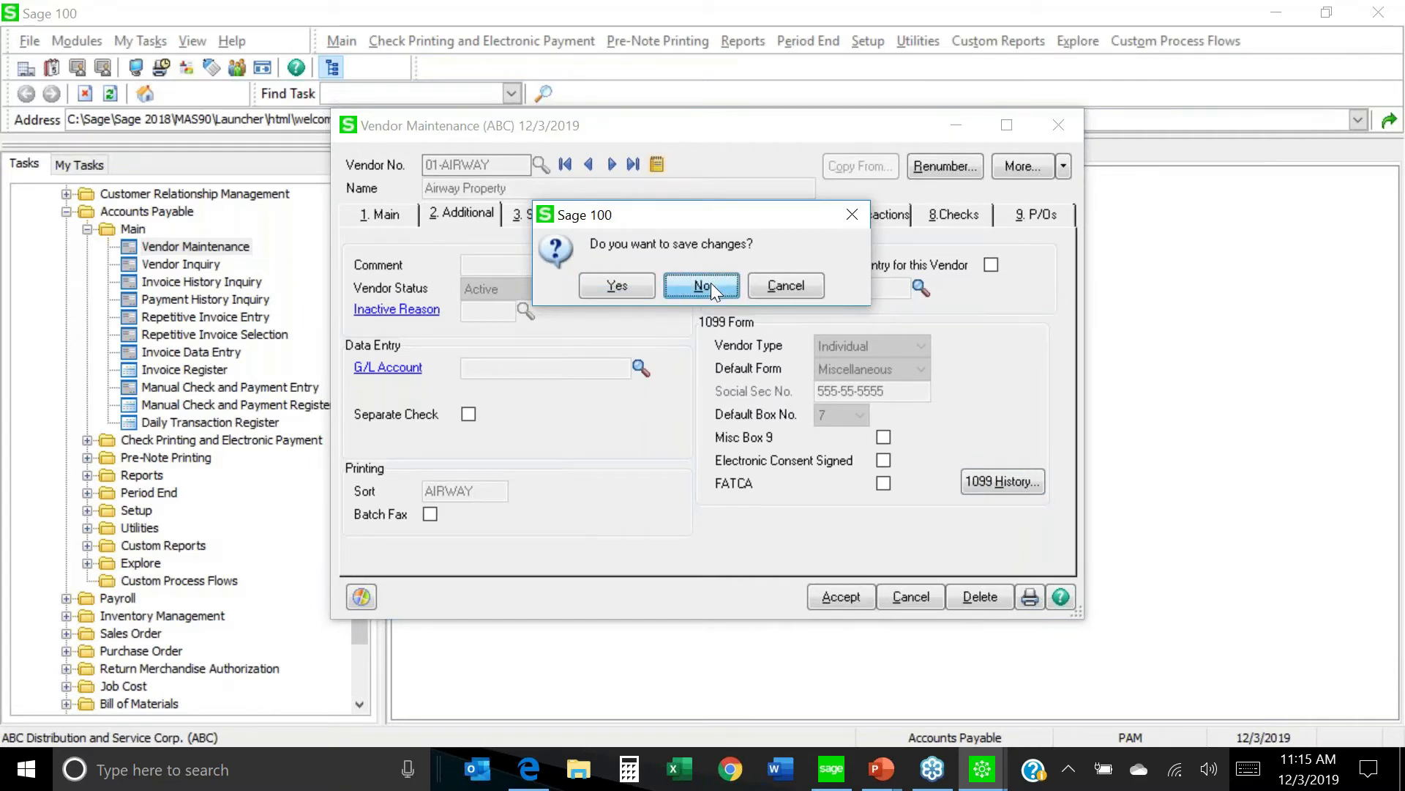
Review Airway Property's Miscellaneous 1099 history, showing 4,265.00 in box 7 Nonemployee.
click(1009, 480)
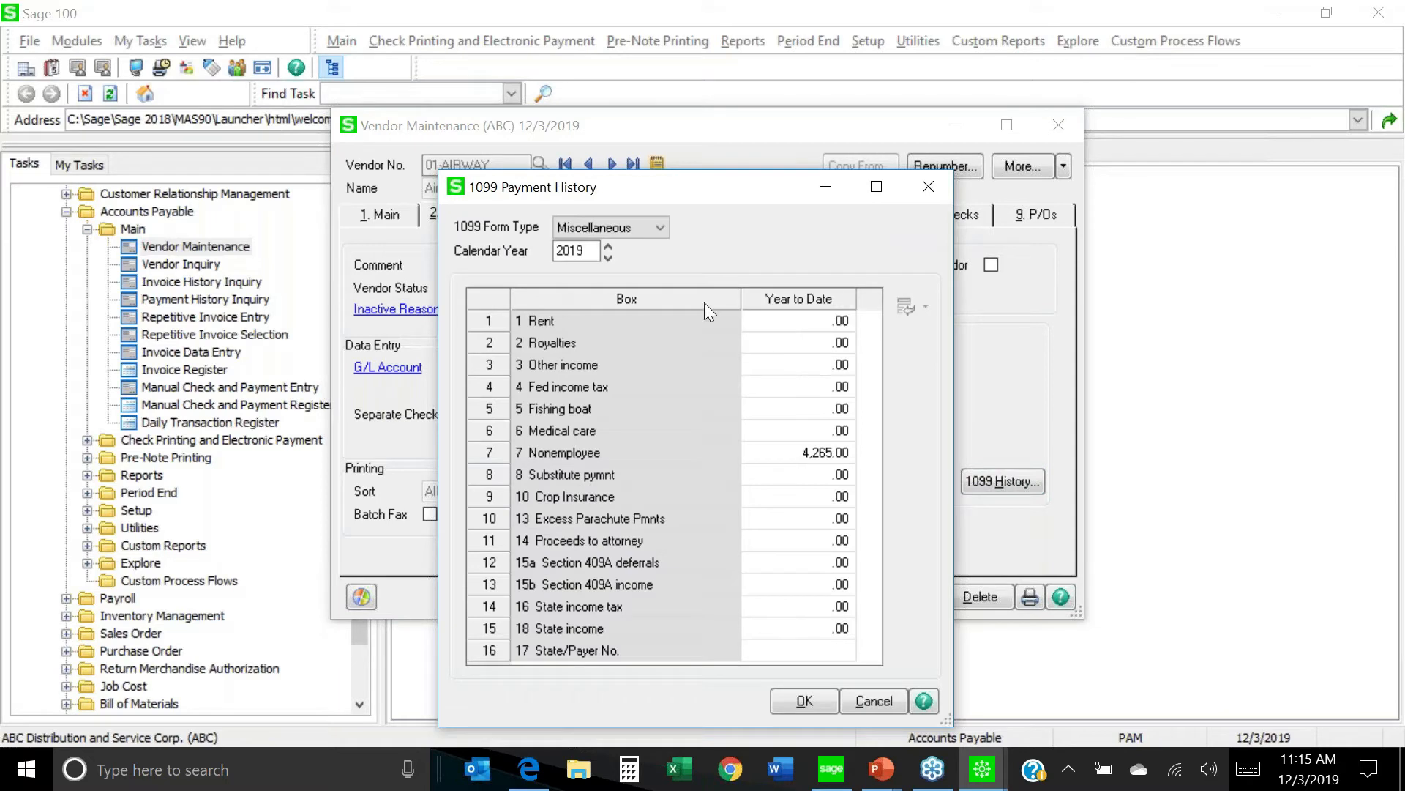
click(663, 230)
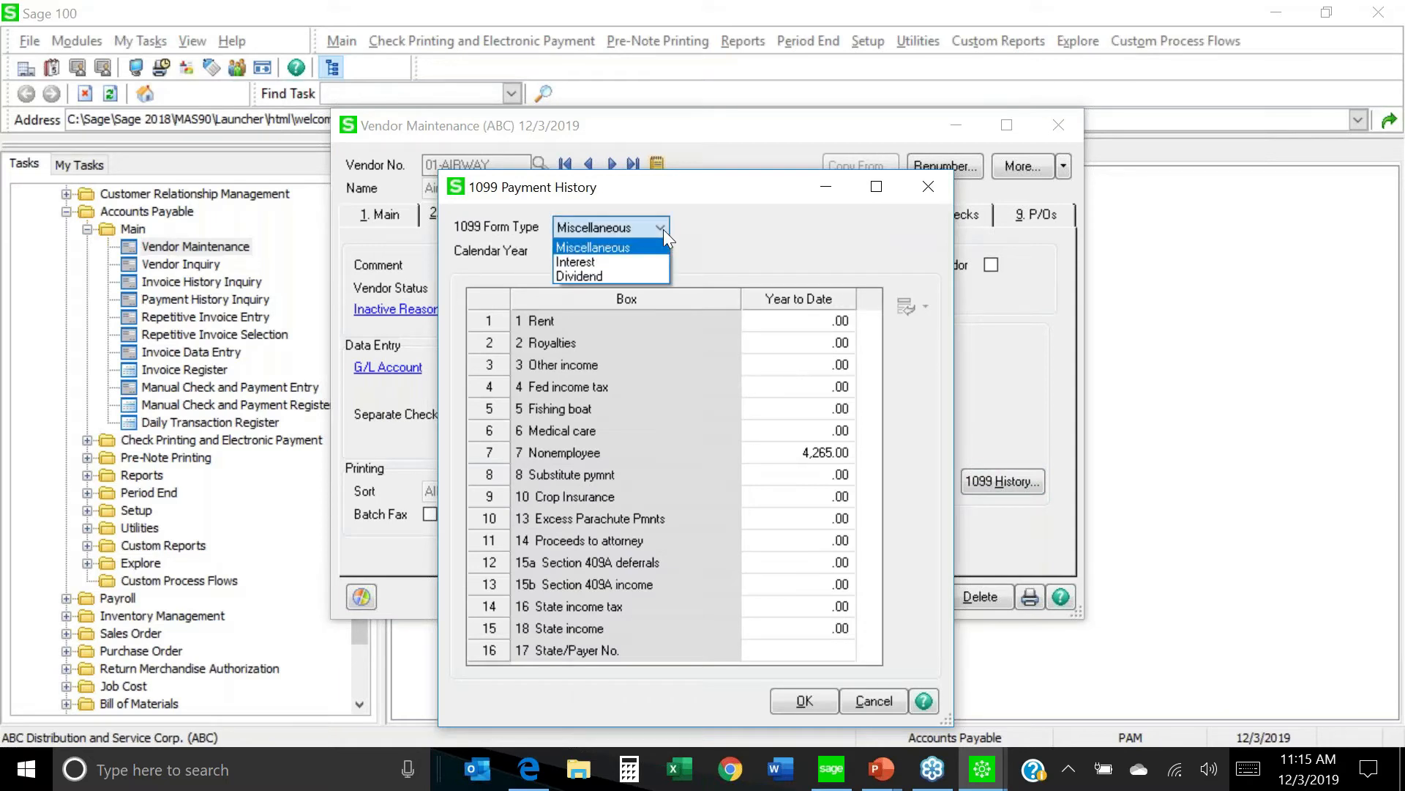
click(615, 248)
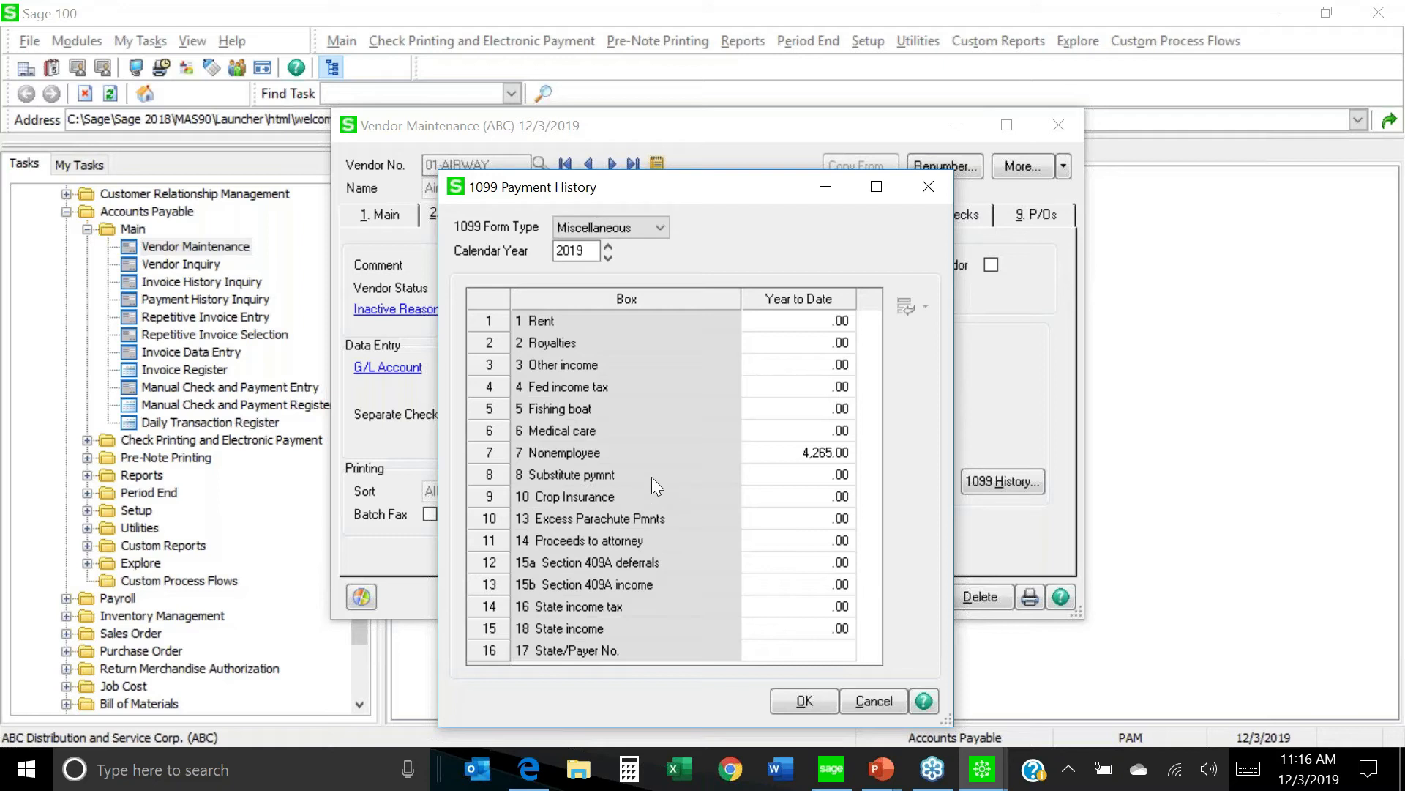
click(593, 451)
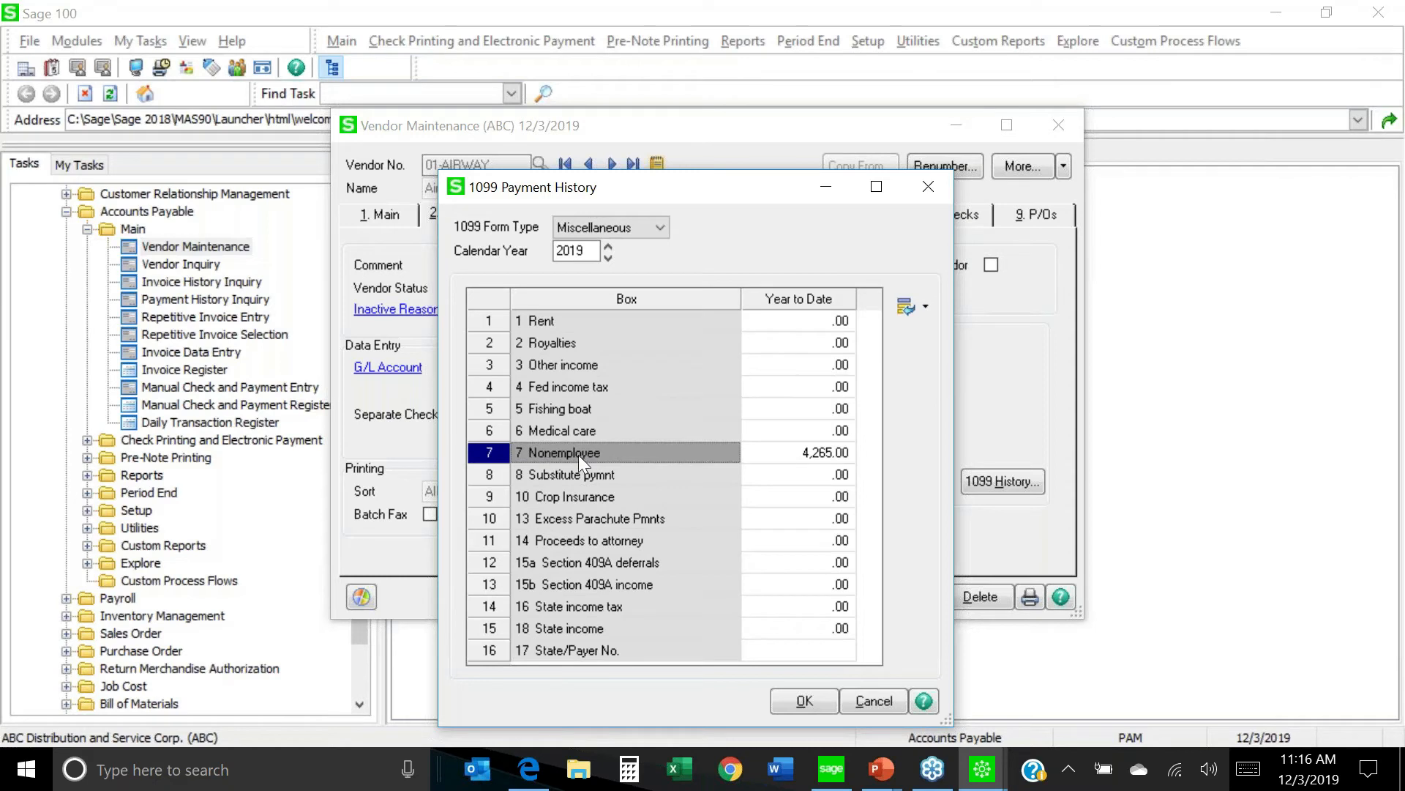
click(568, 324)
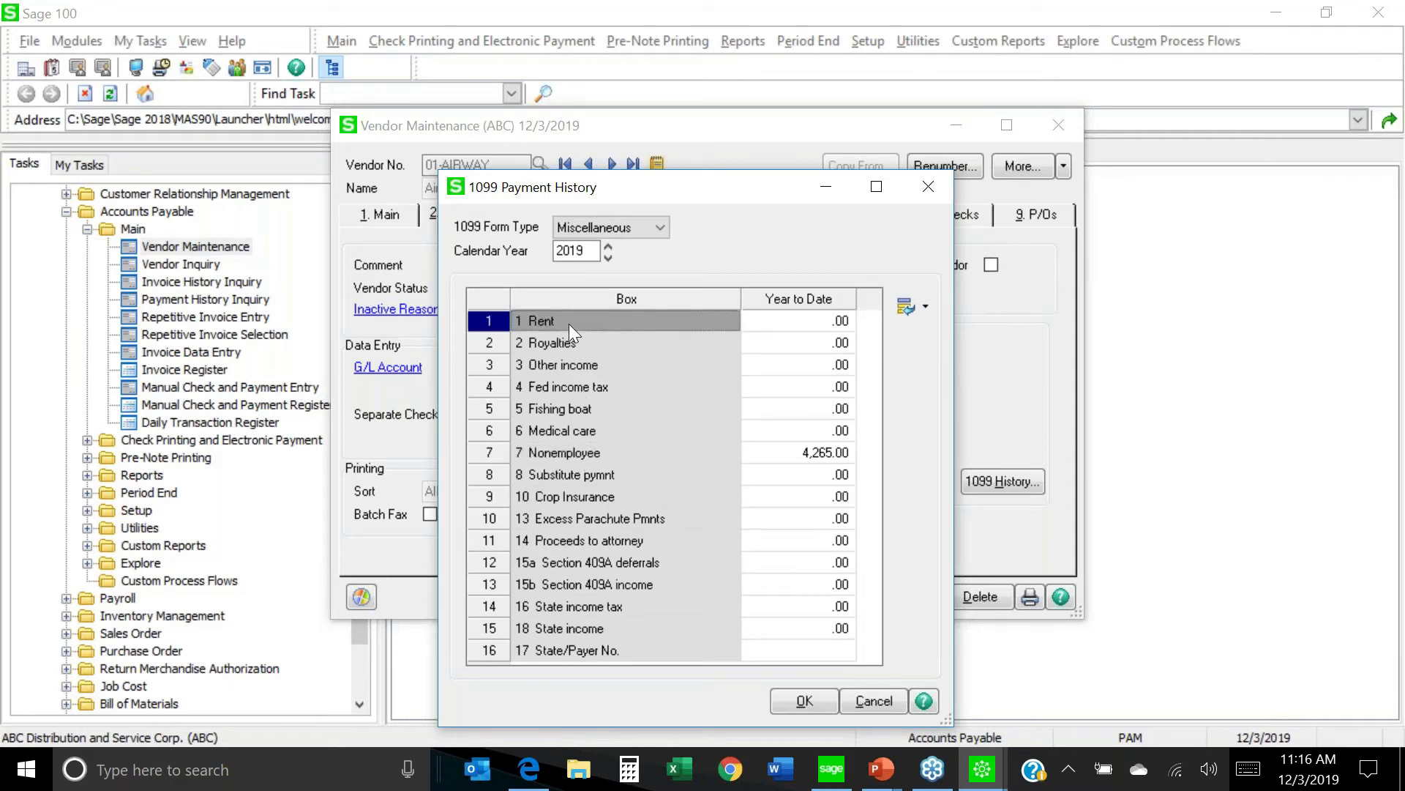
click(585, 344)
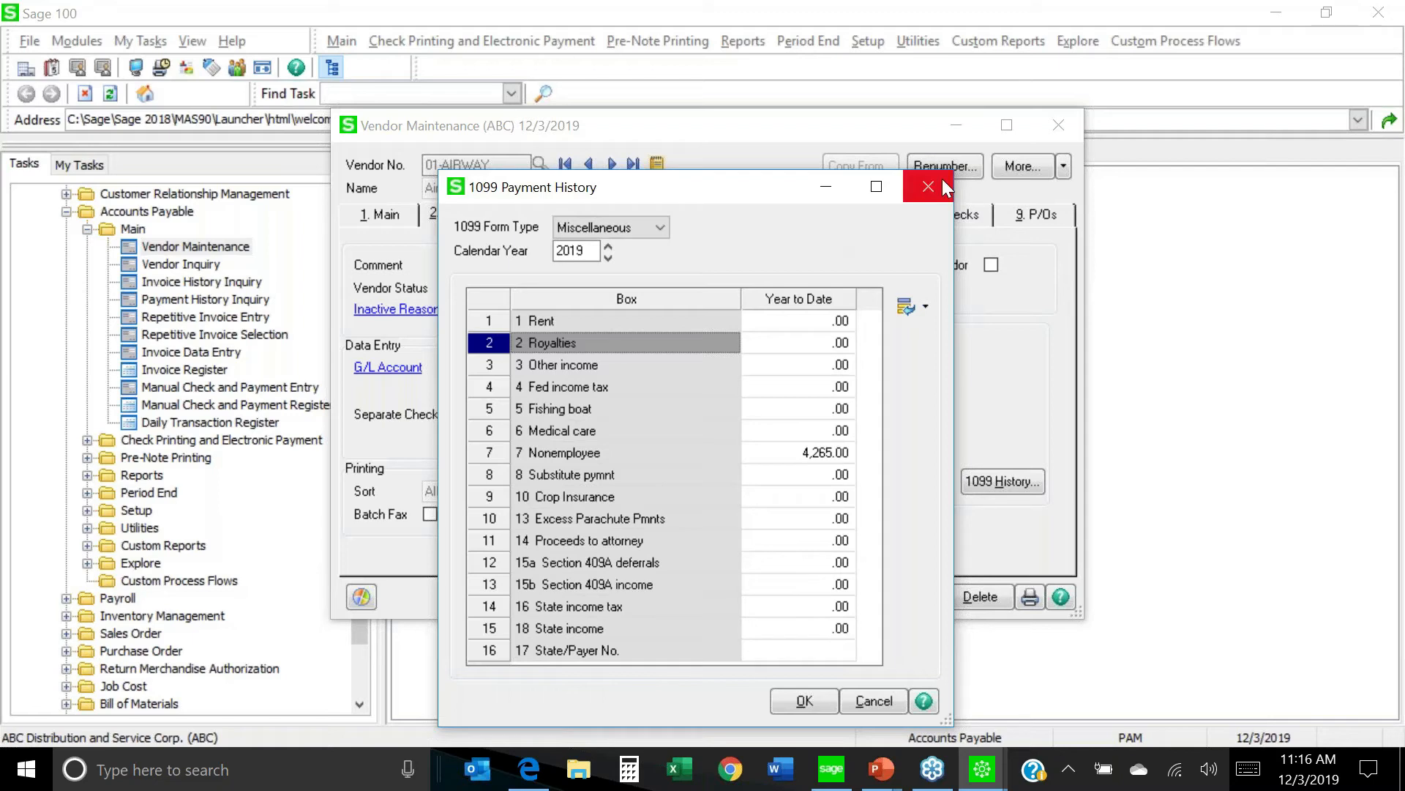
click(803, 701)
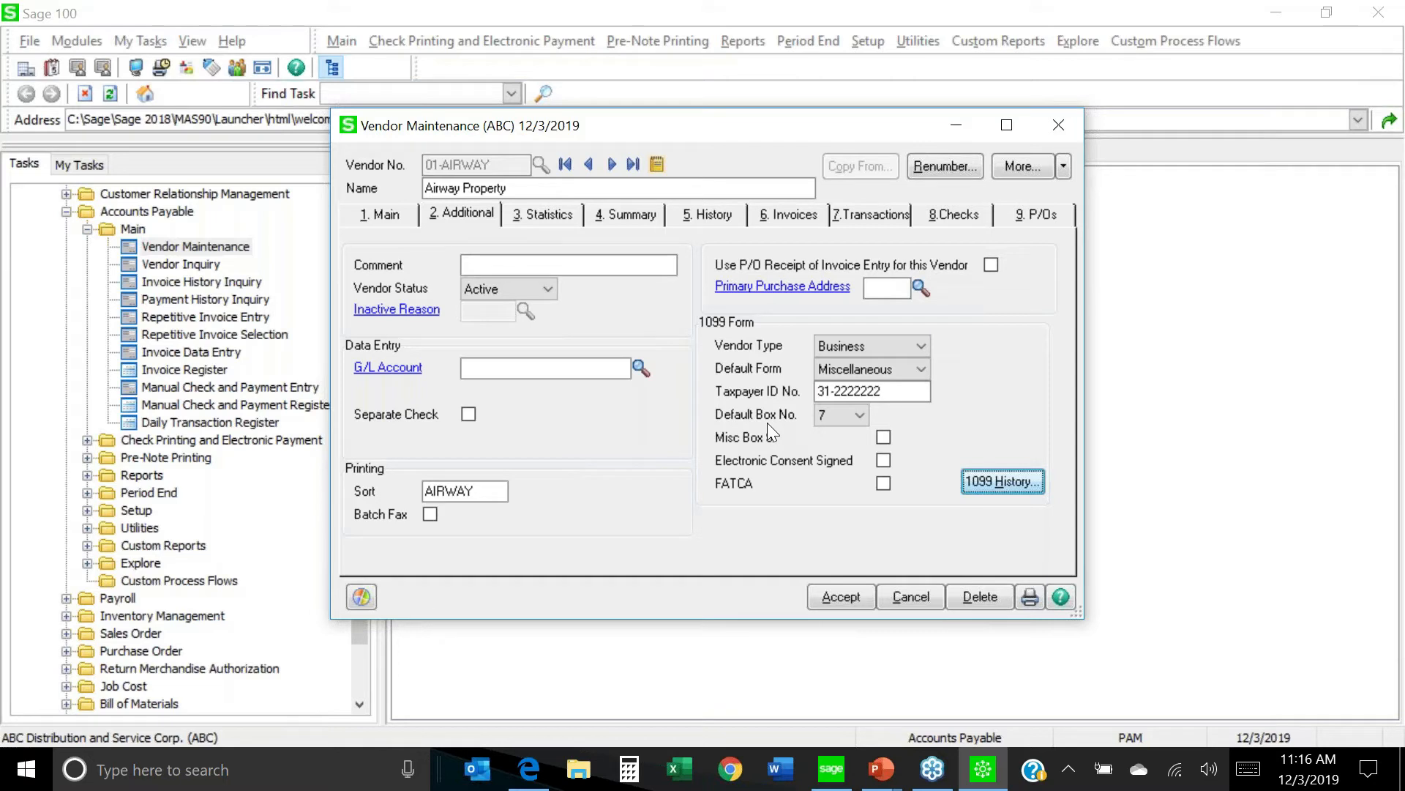
click(998, 483)
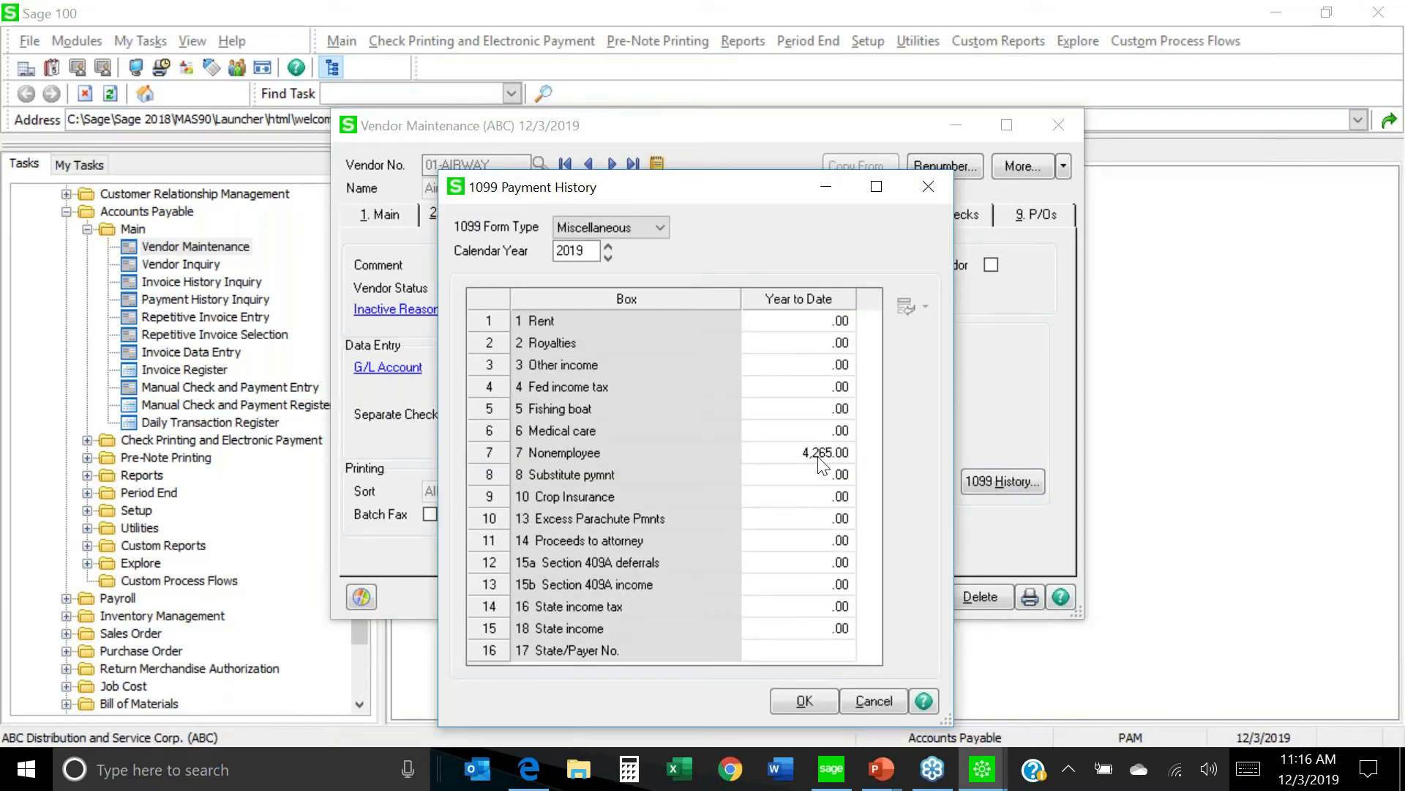
click(804, 700)
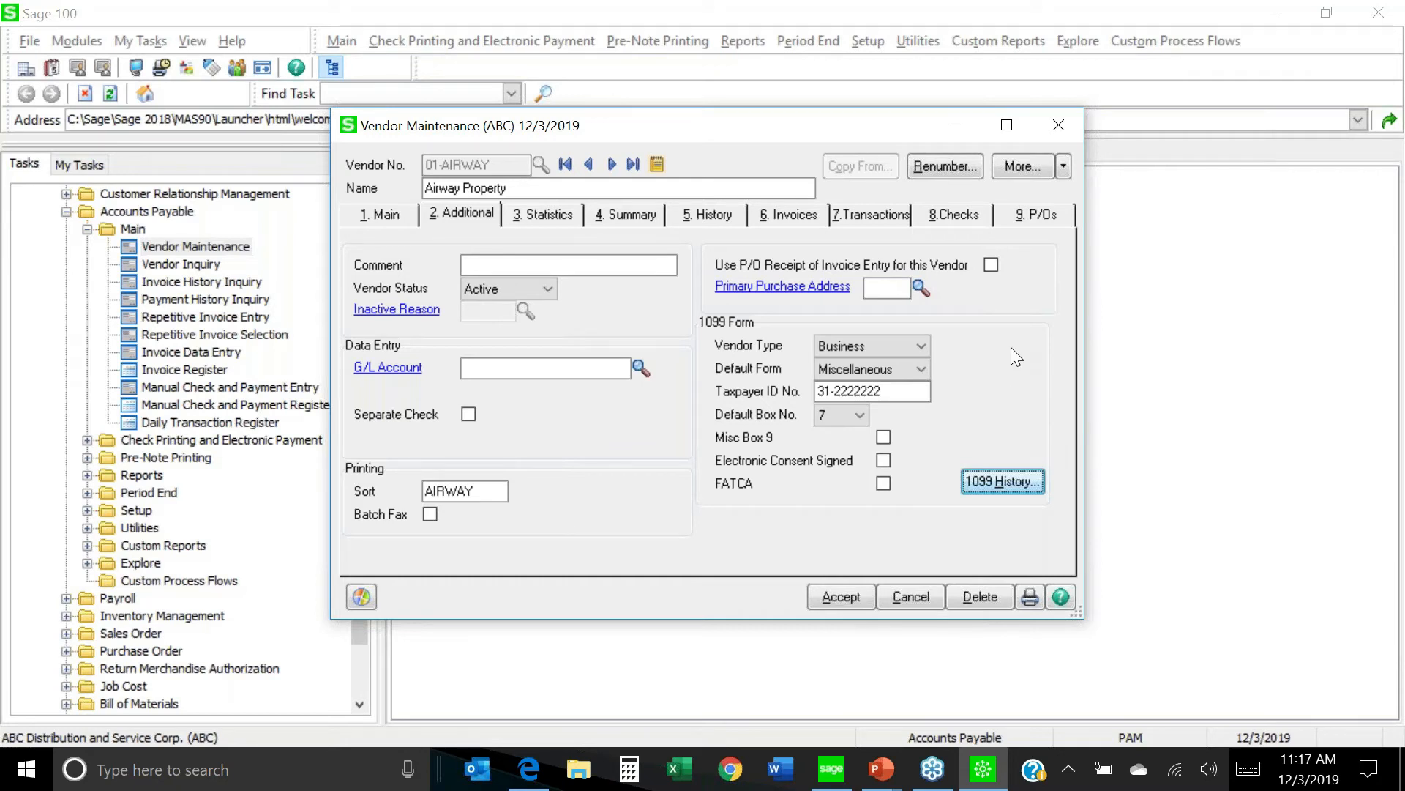
Save Airway Property and load vendor 01-POSTMST, U.S. Postmaster.
click(840, 597)
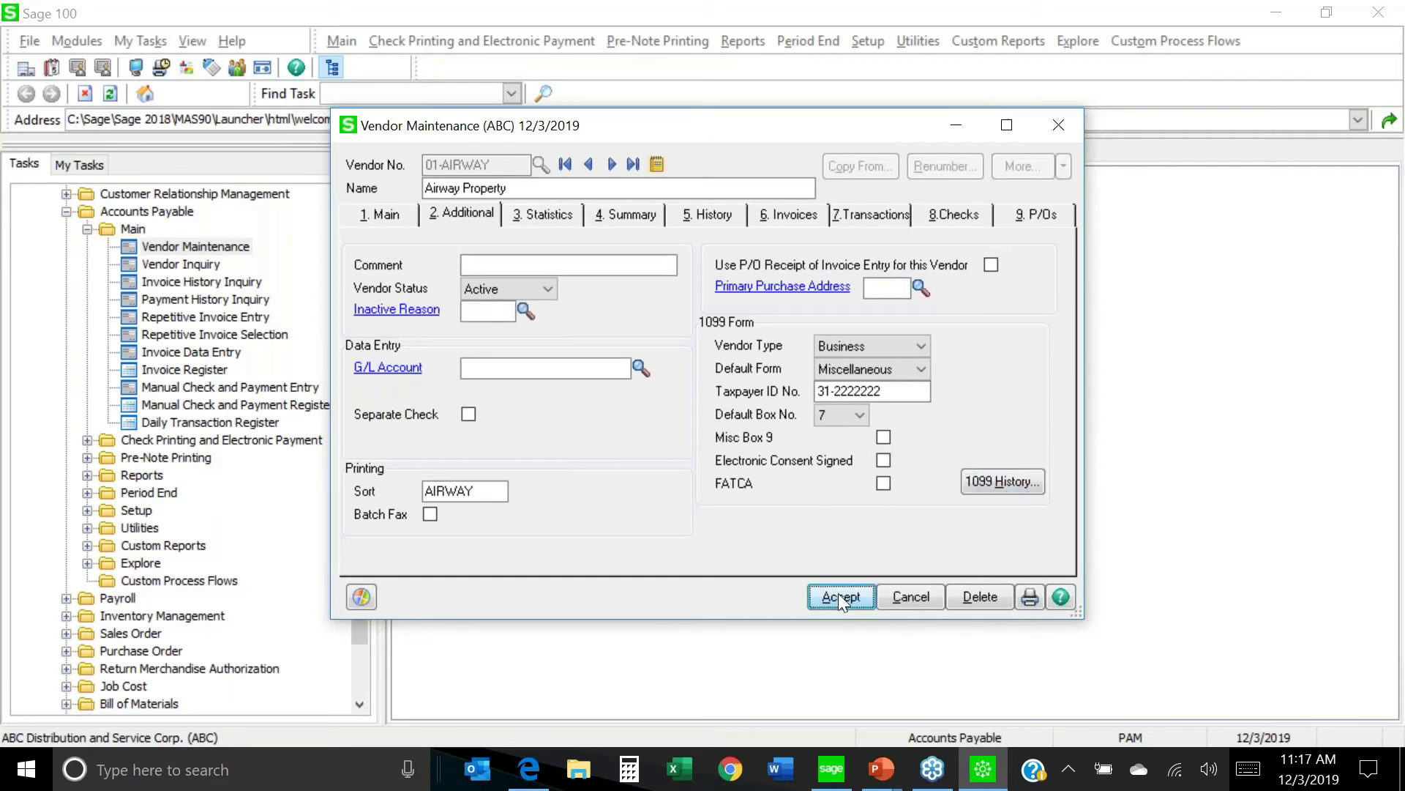
click(540, 166)
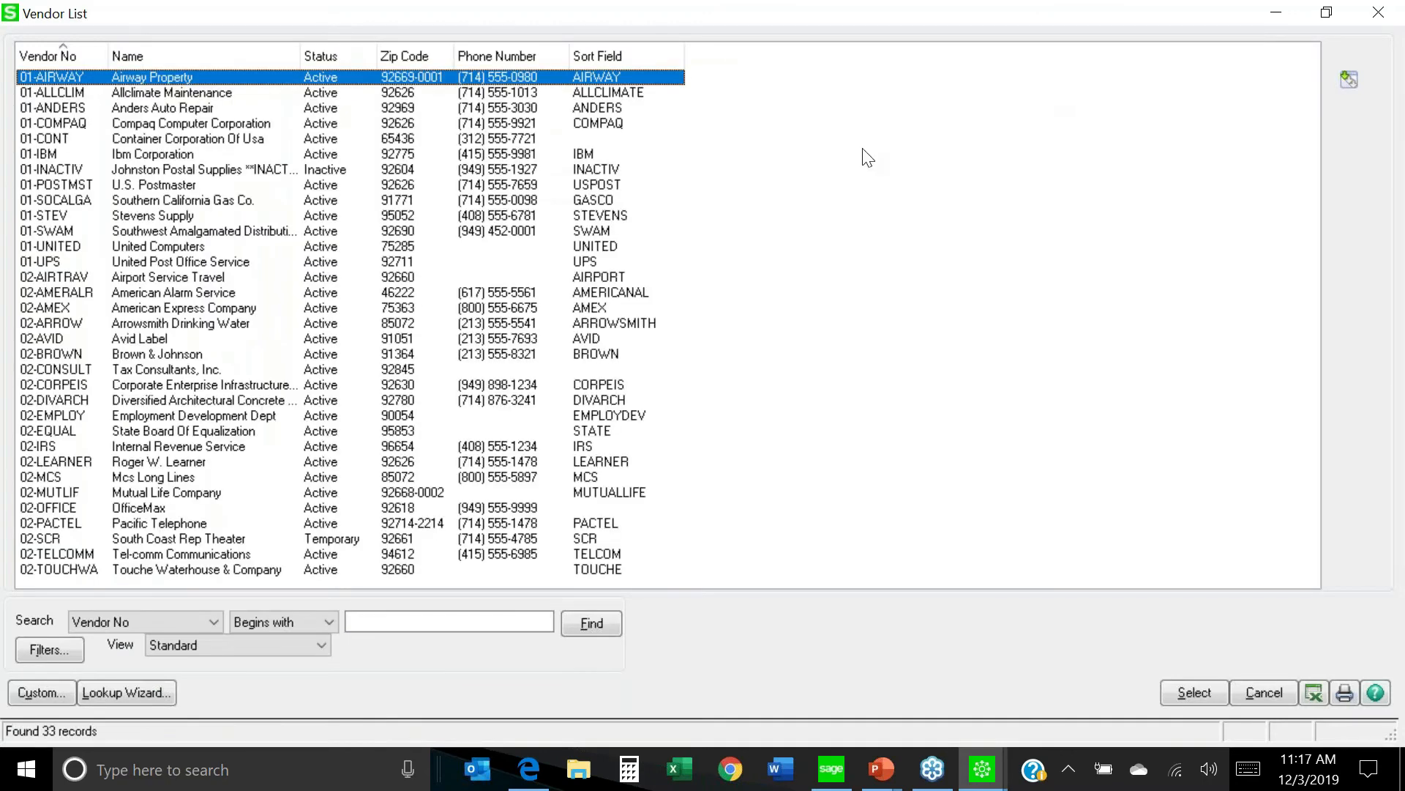
double_click(150, 184)
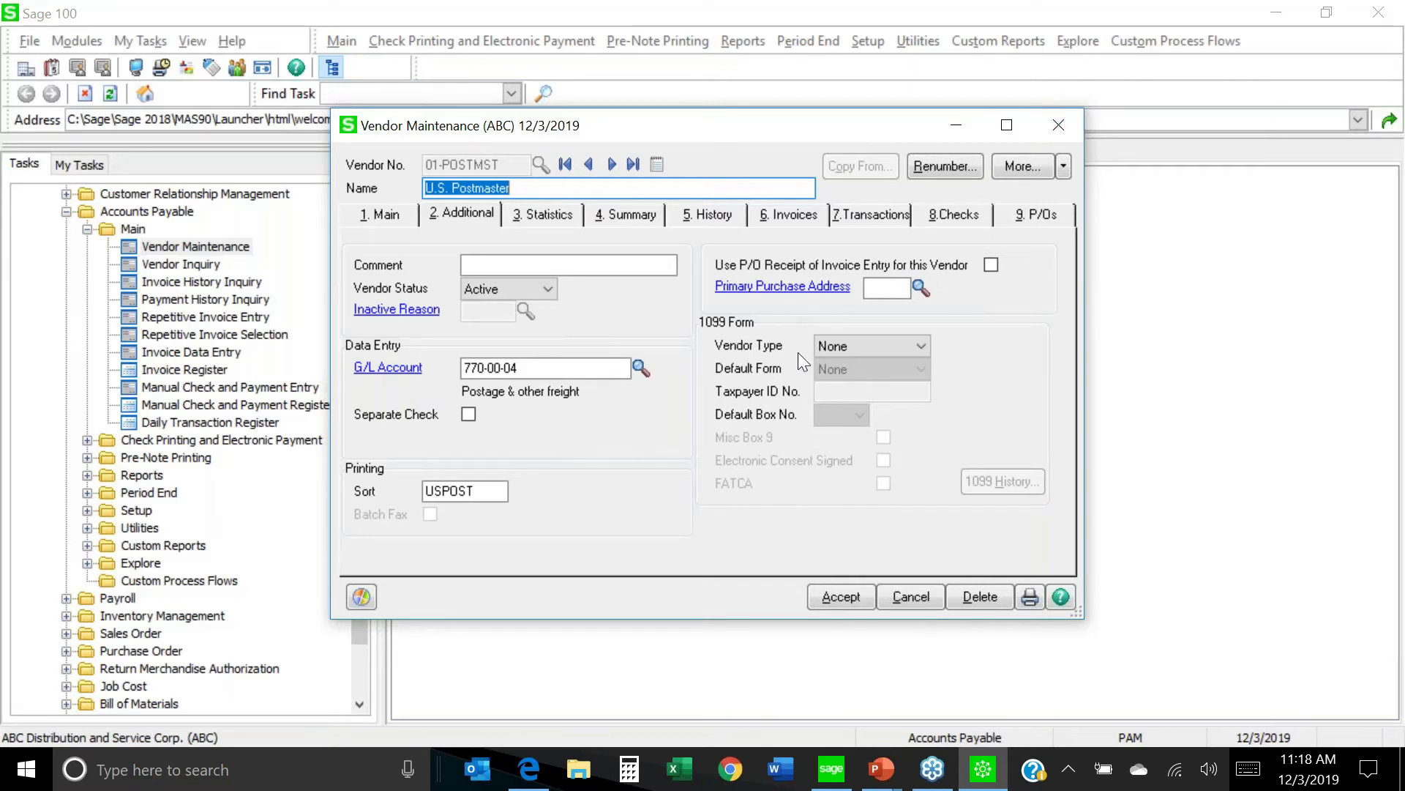
Make U.S. Postmaster a Business 1099 vendor, enter its taxpayer ID, and save.
click(924, 344)
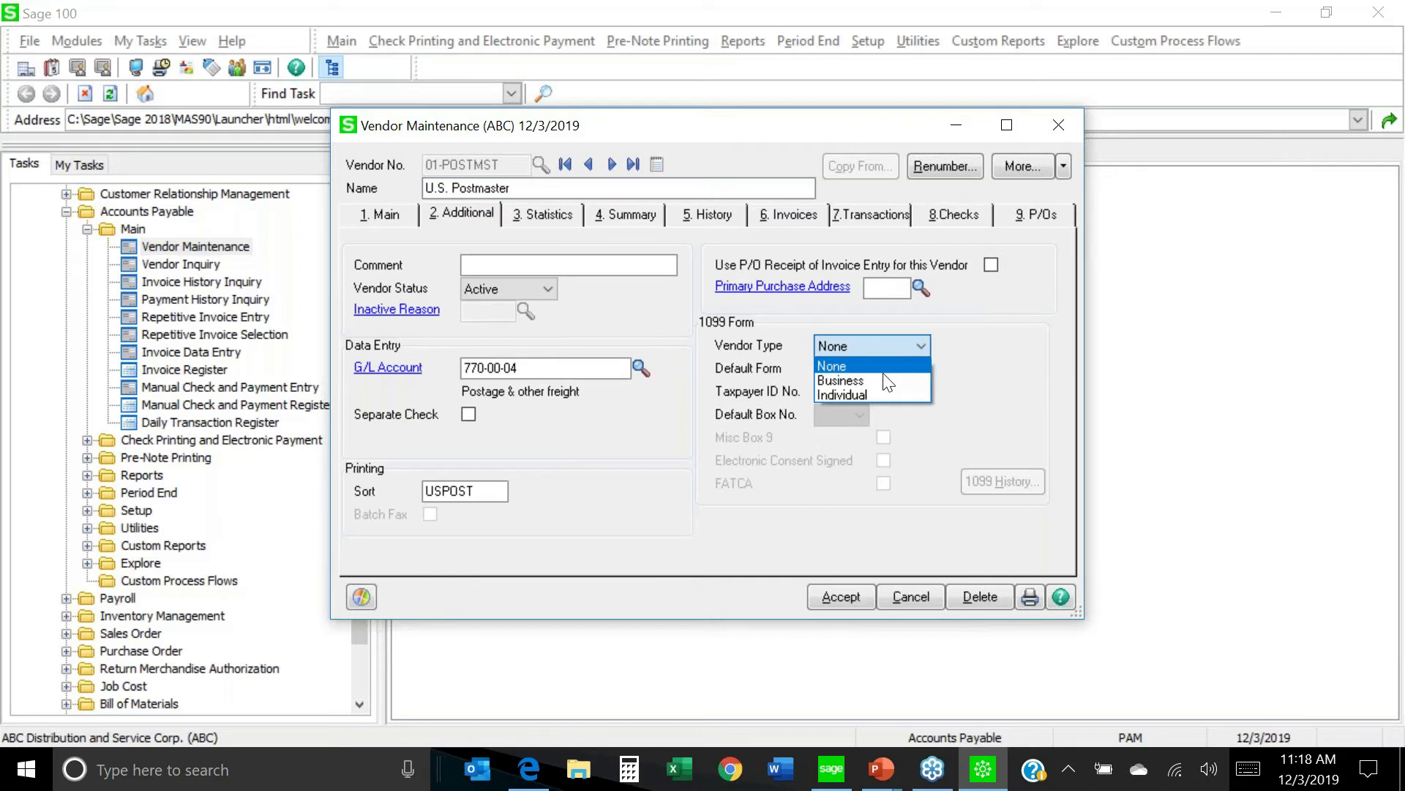
click(864, 373)
click(861, 389)
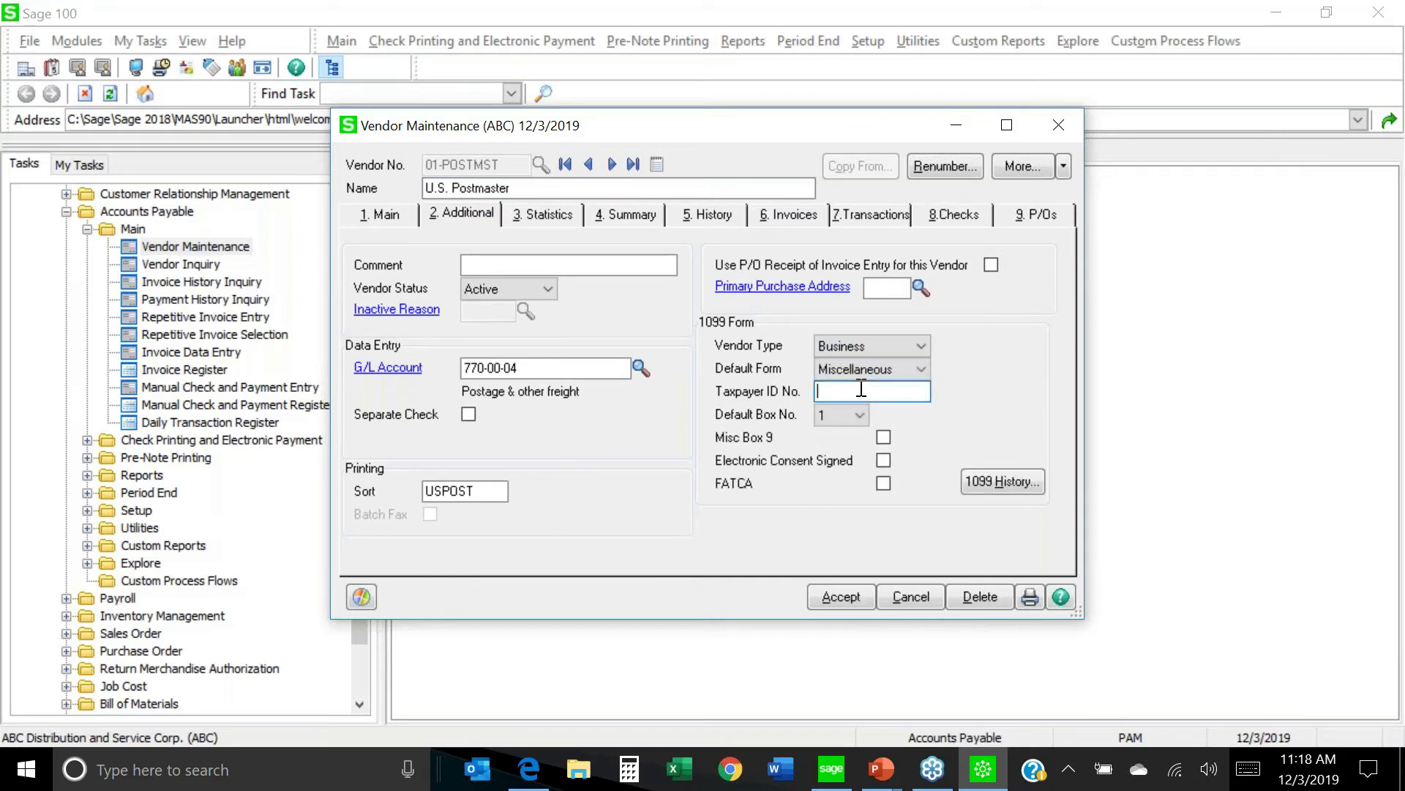
text(31-2222222)
click(840, 596)
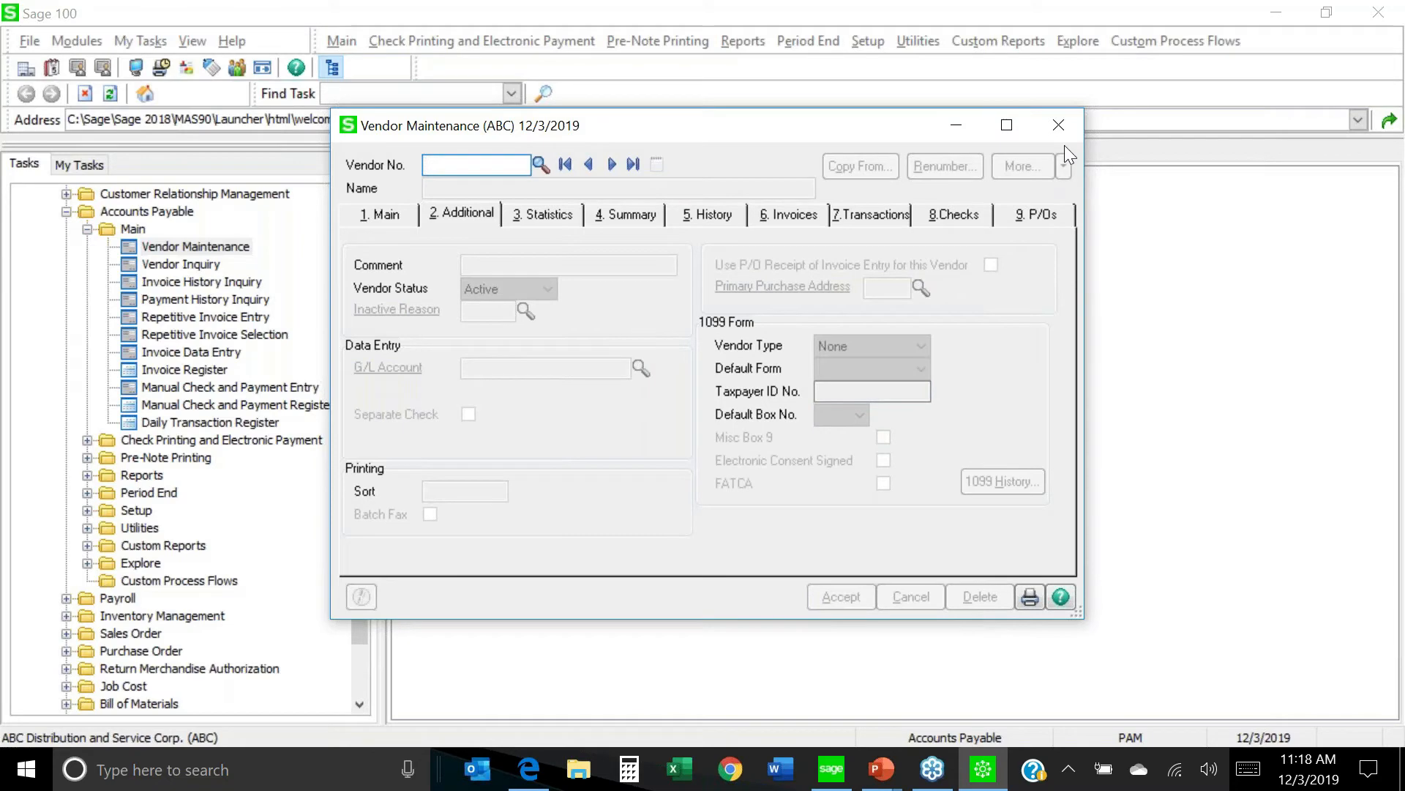
Open the Payment History Report with selection criteria set to By Date.
click(1059, 125)
click(147, 477)
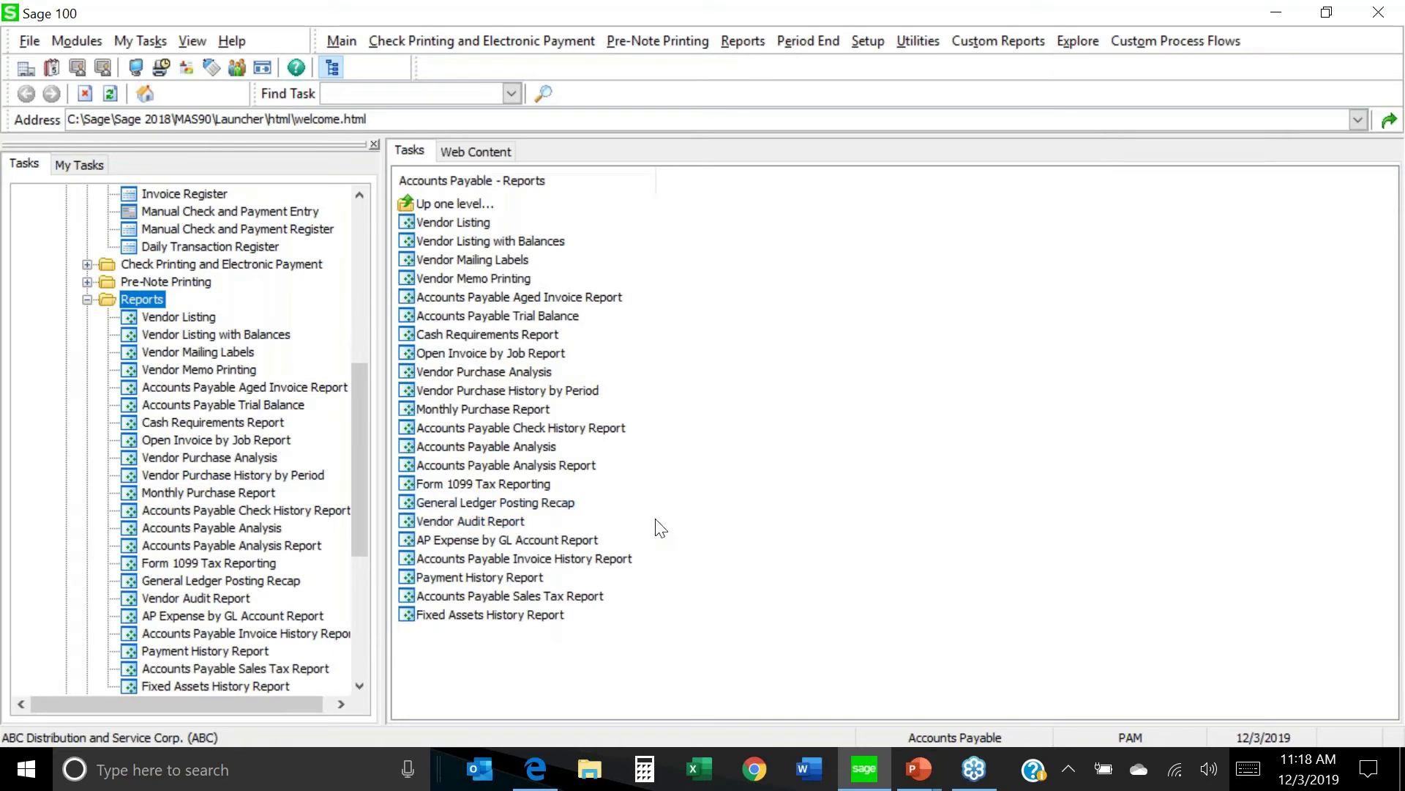
click(514, 578)
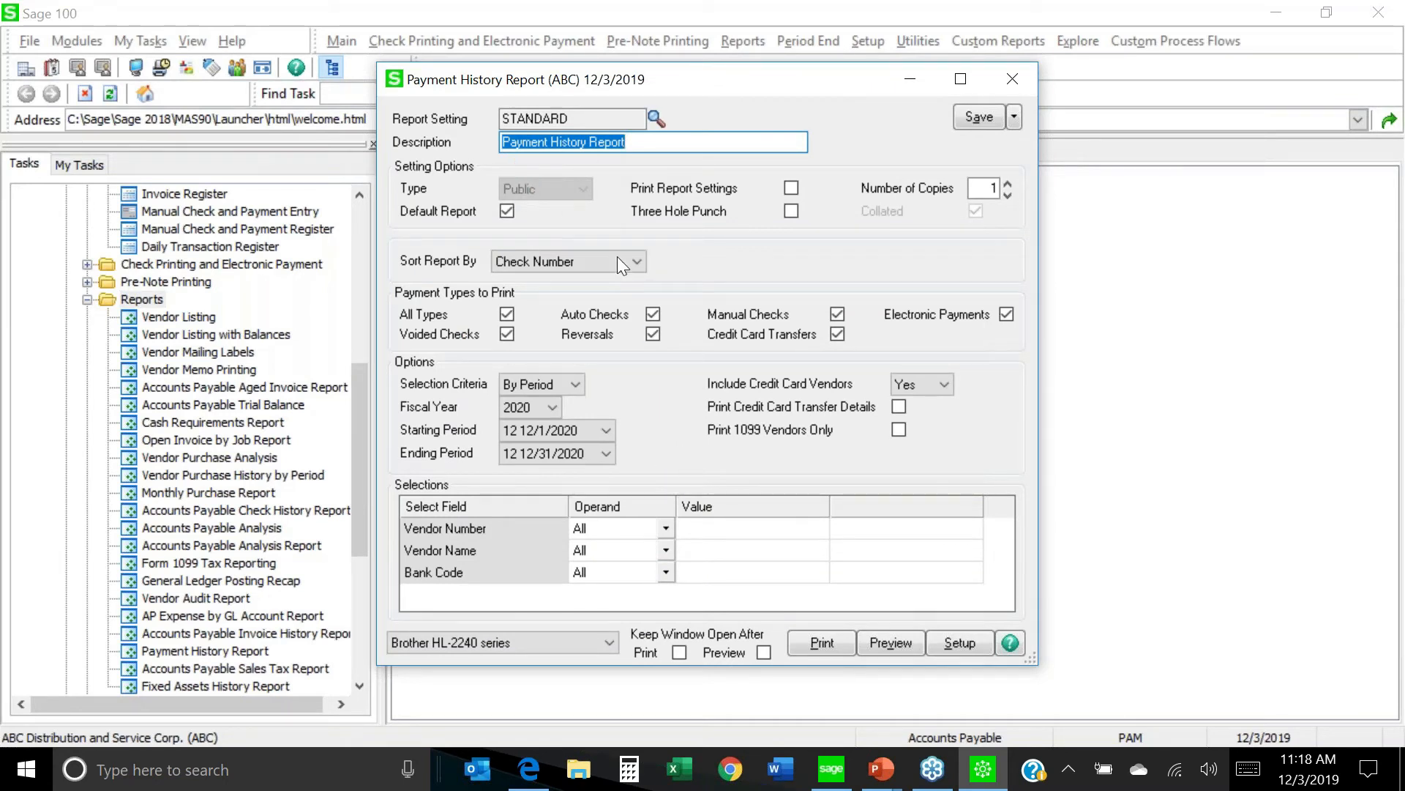
click(577, 384)
click(552, 417)
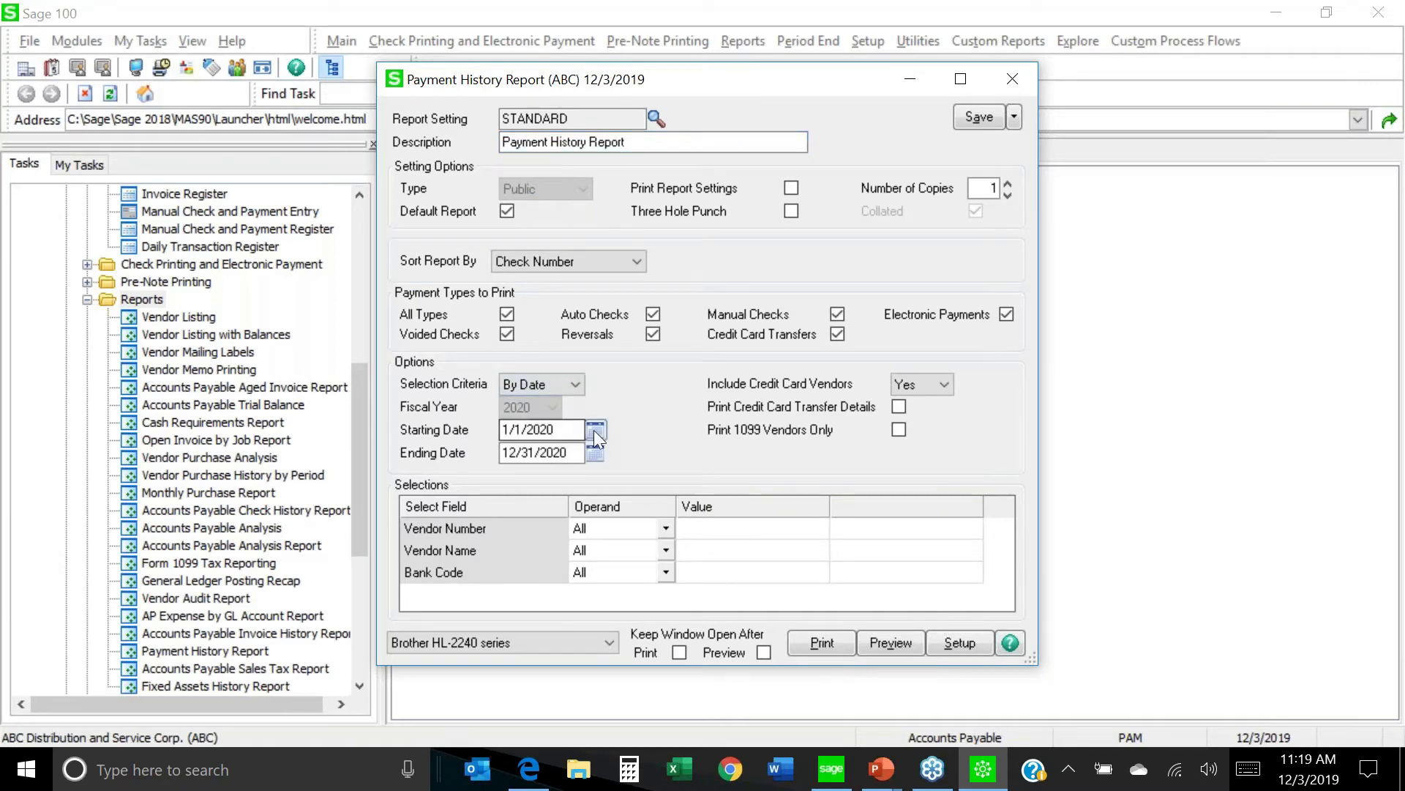
Set the report date range from 1/1/2019 to 12/31/2019.
click(598, 436)
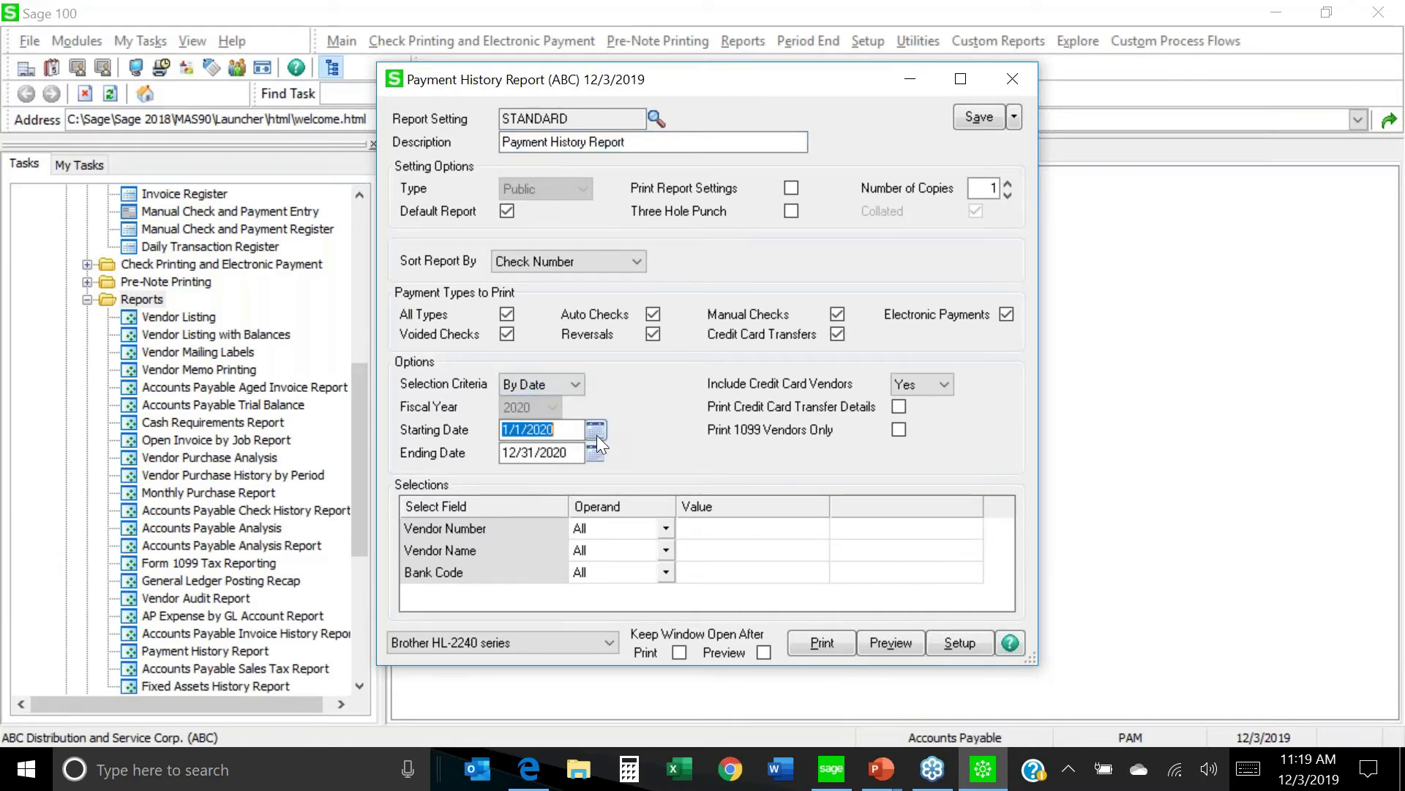
click(714, 496)
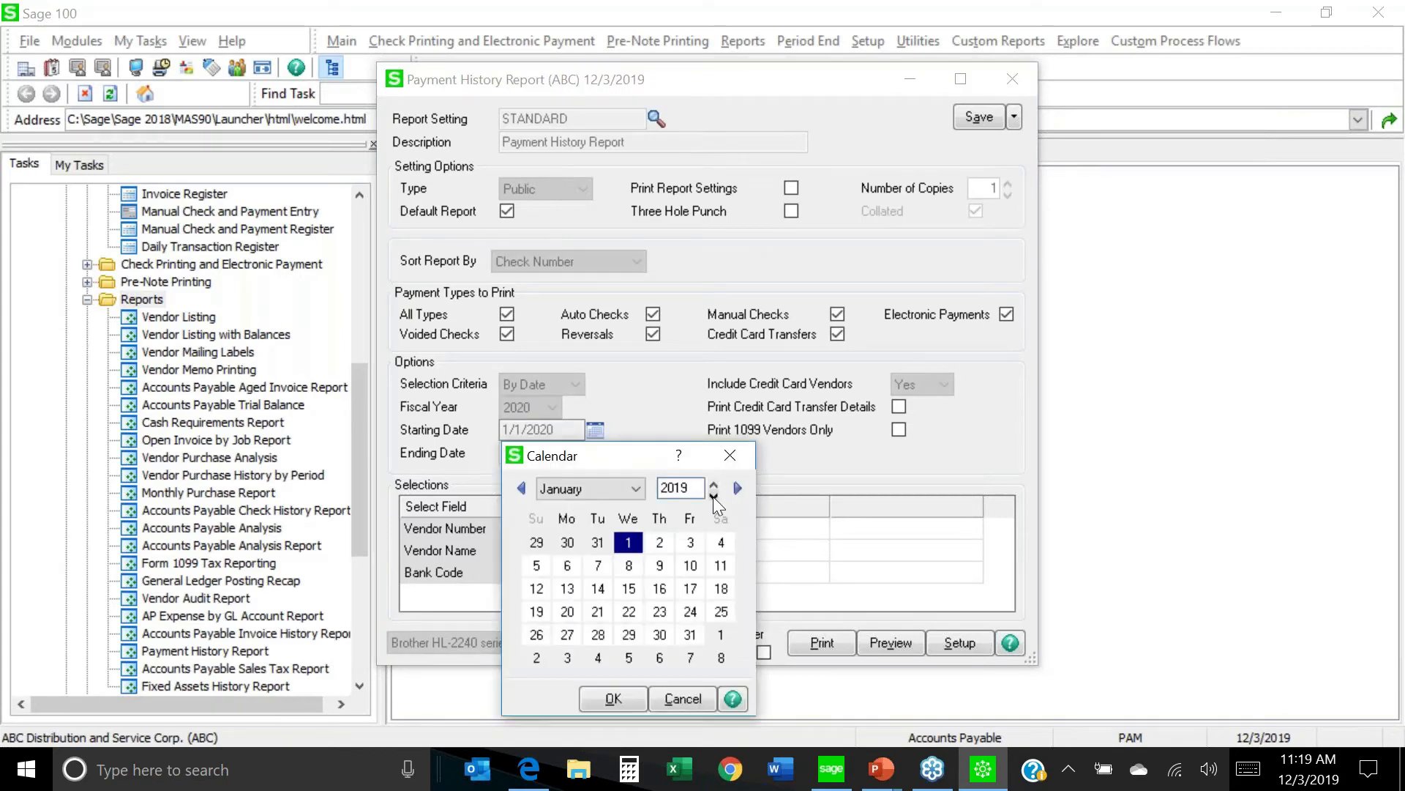
click(612, 698)
click(597, 454)
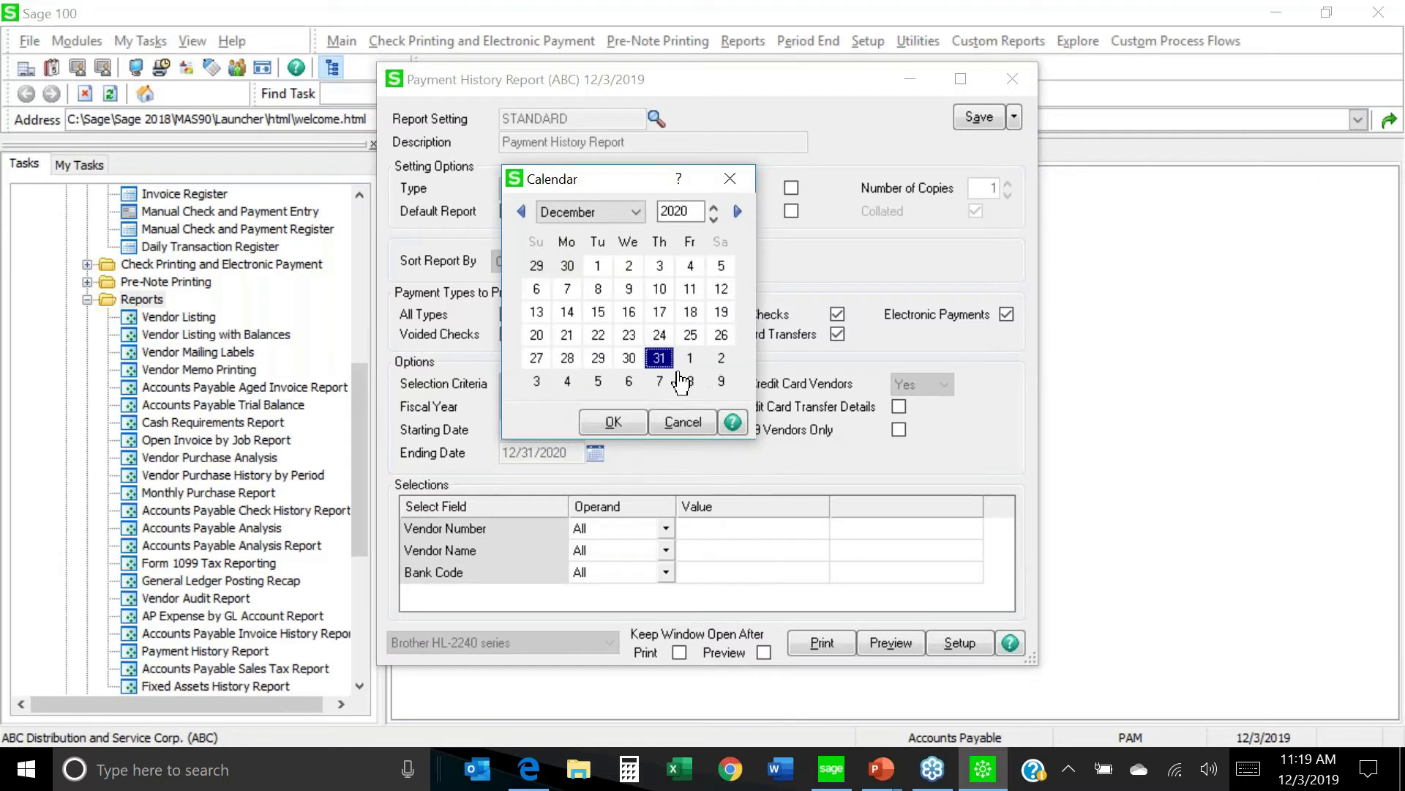
click(714, 218)
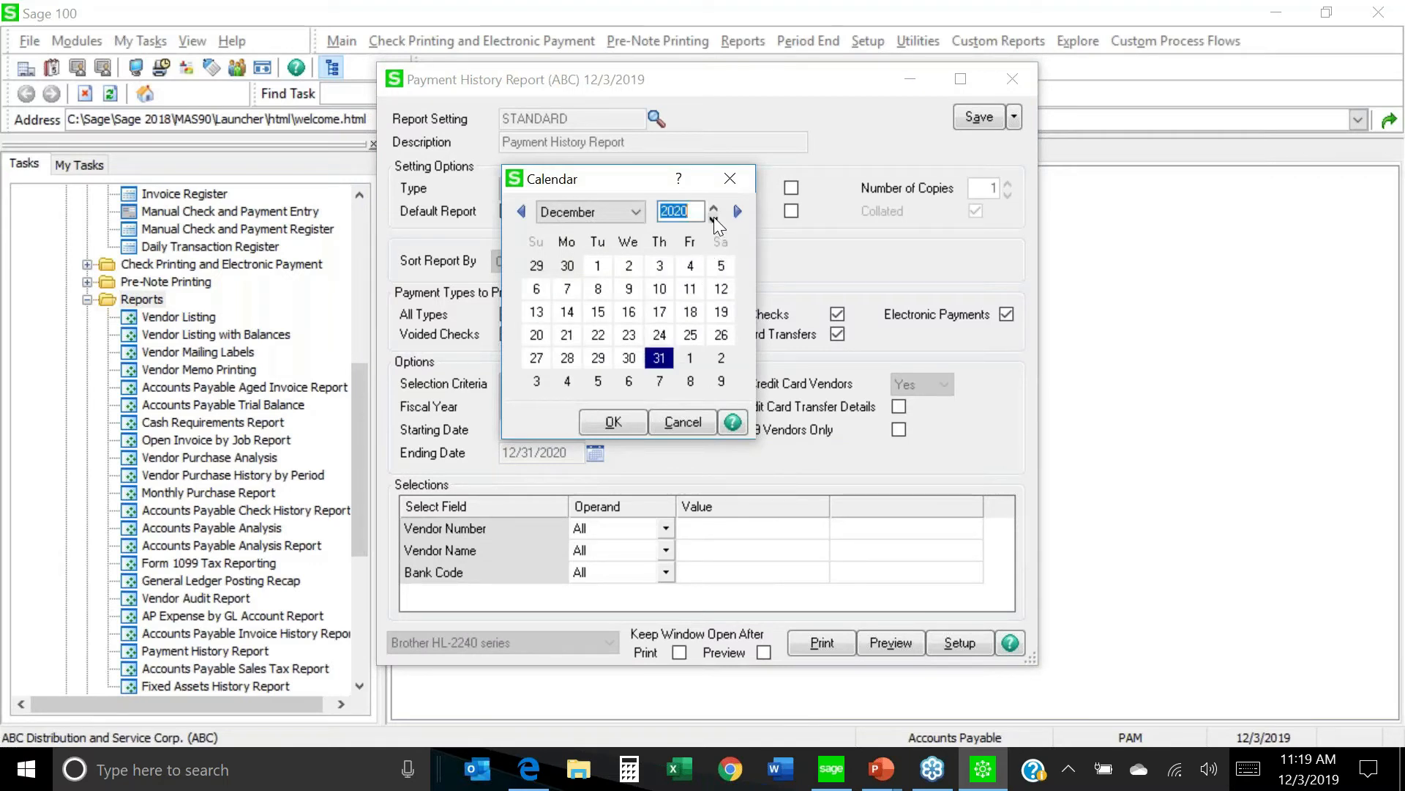
click(612, 425)
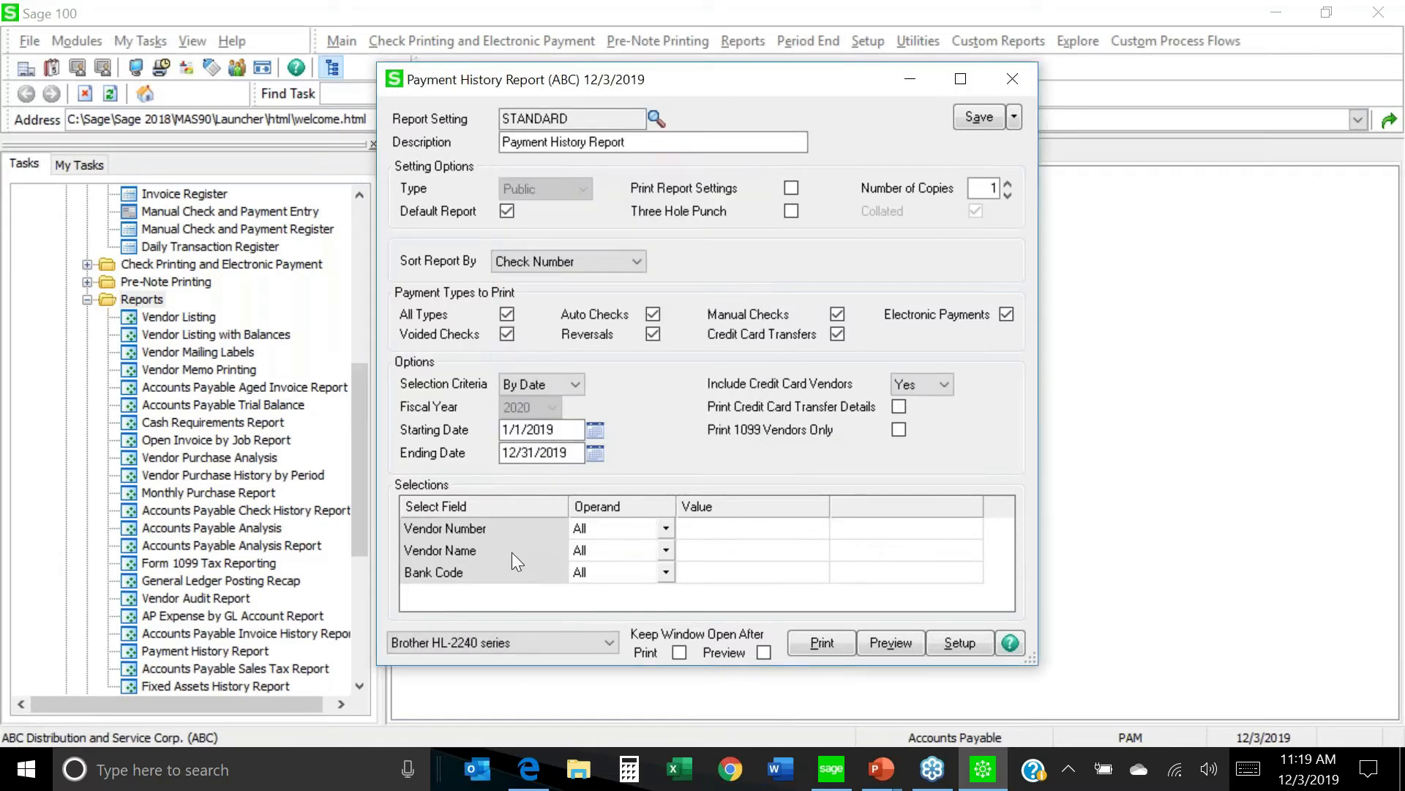
click(665, 527)
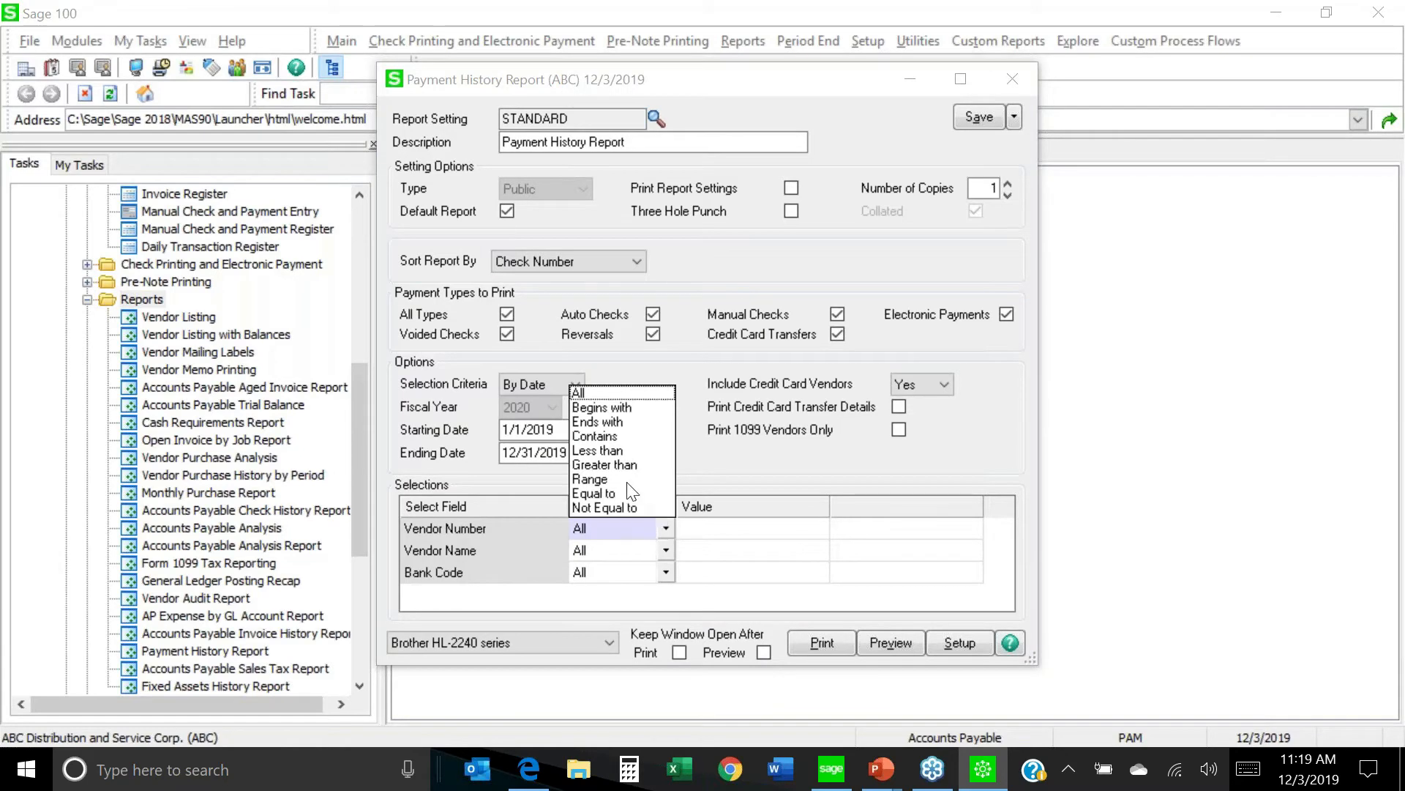
Filter the report to Vendor Number Equal to 01-UPS.
click(609, 493)
click(801, 526)
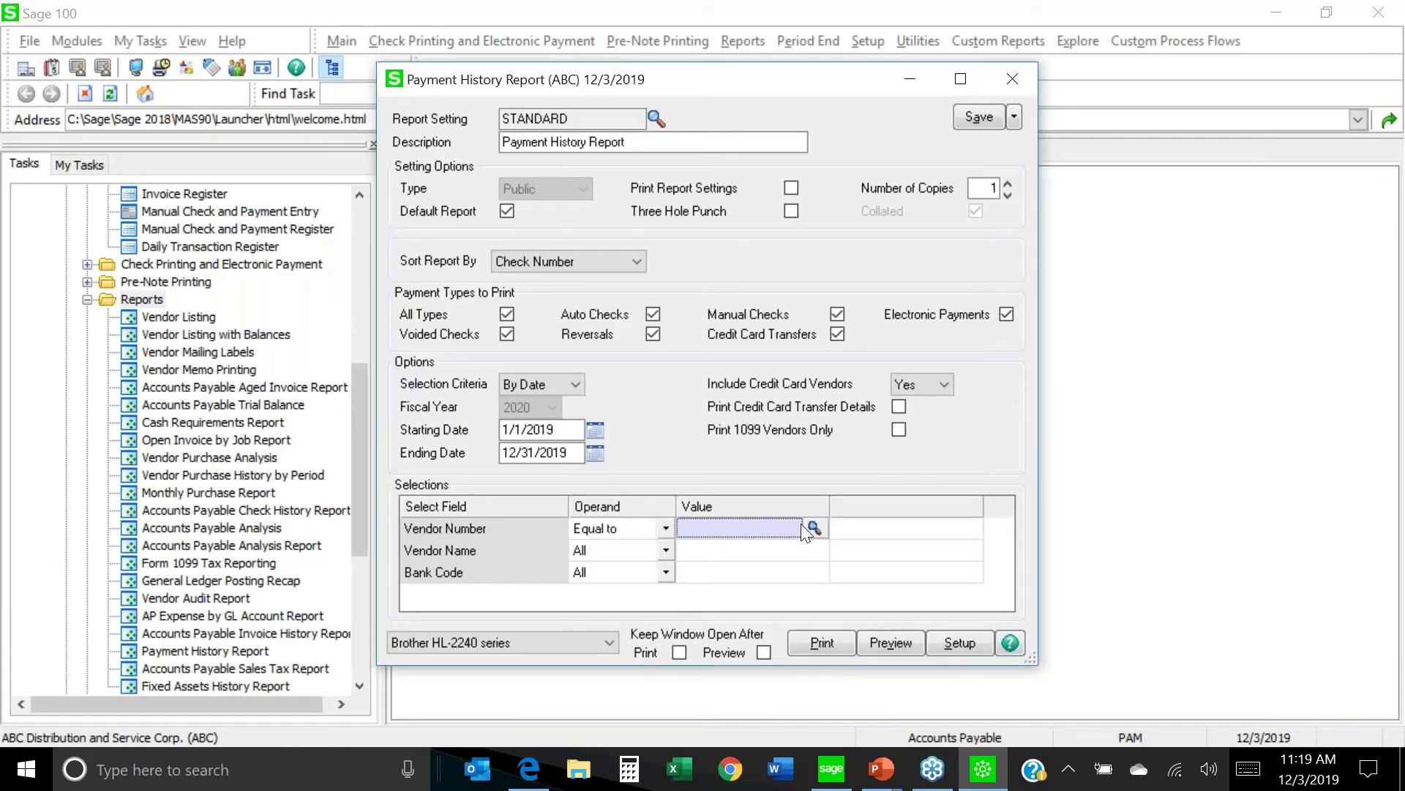
click(813, 527)
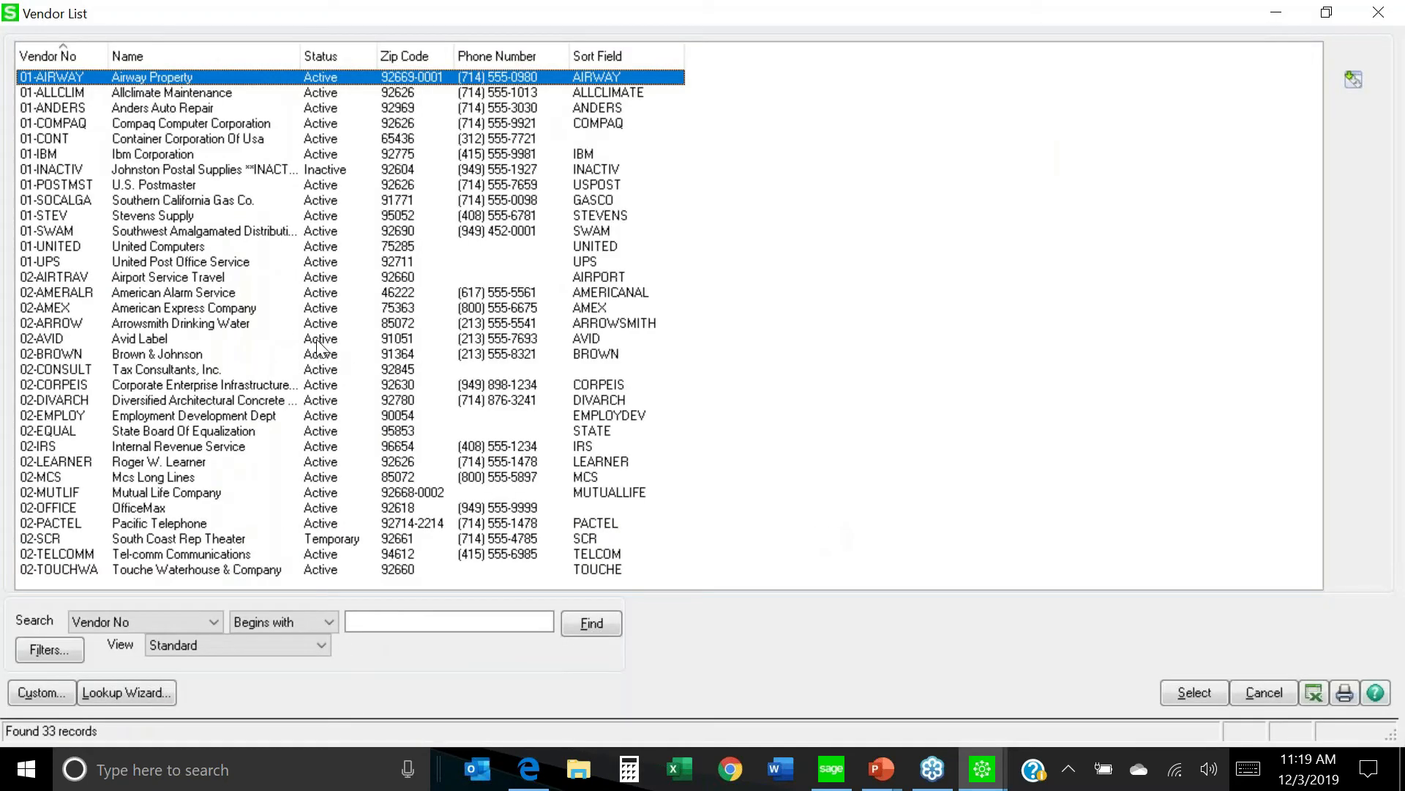
double_click(134, 260)
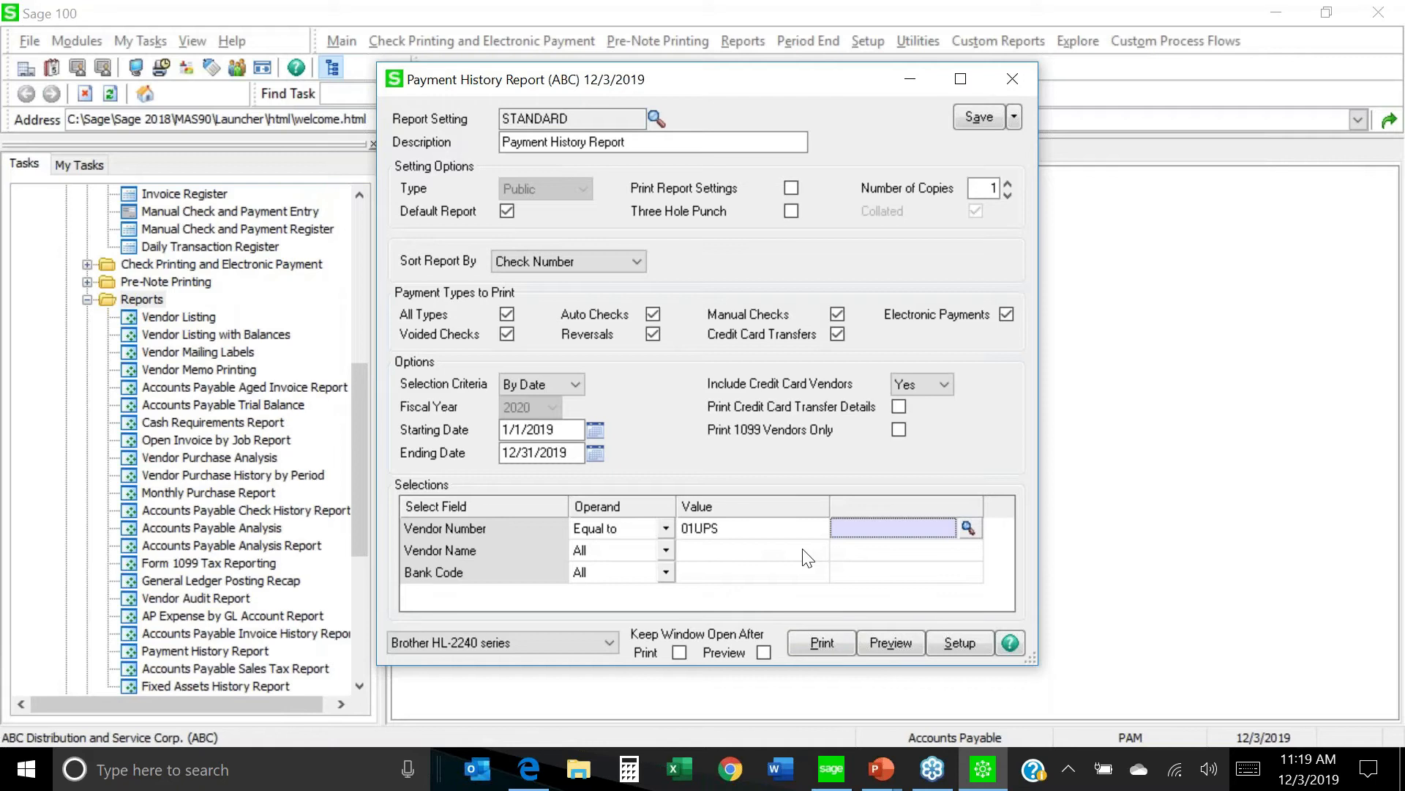
Preview the filtered report, dismiss the no-data message, and close the report.
click(893, 643)
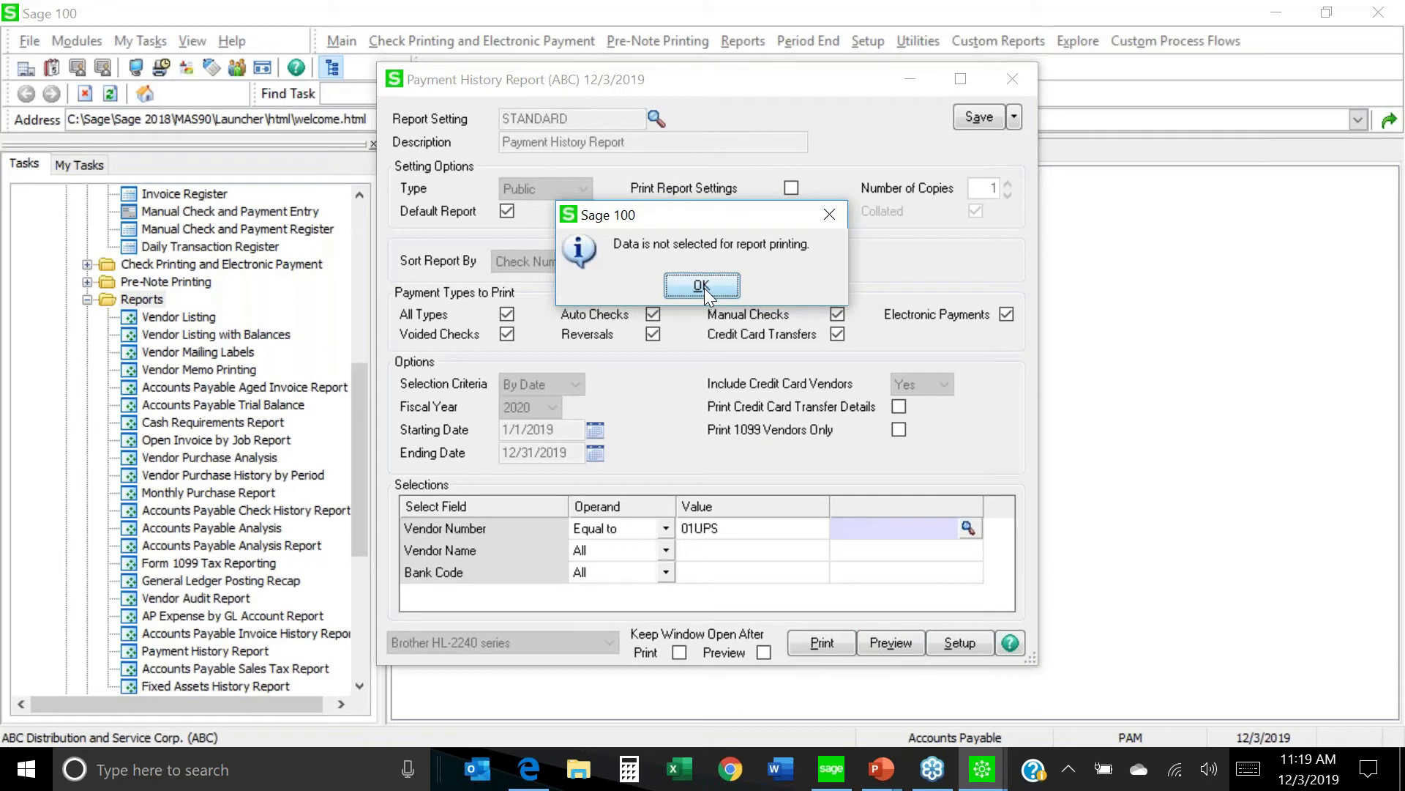
click(705, 288)
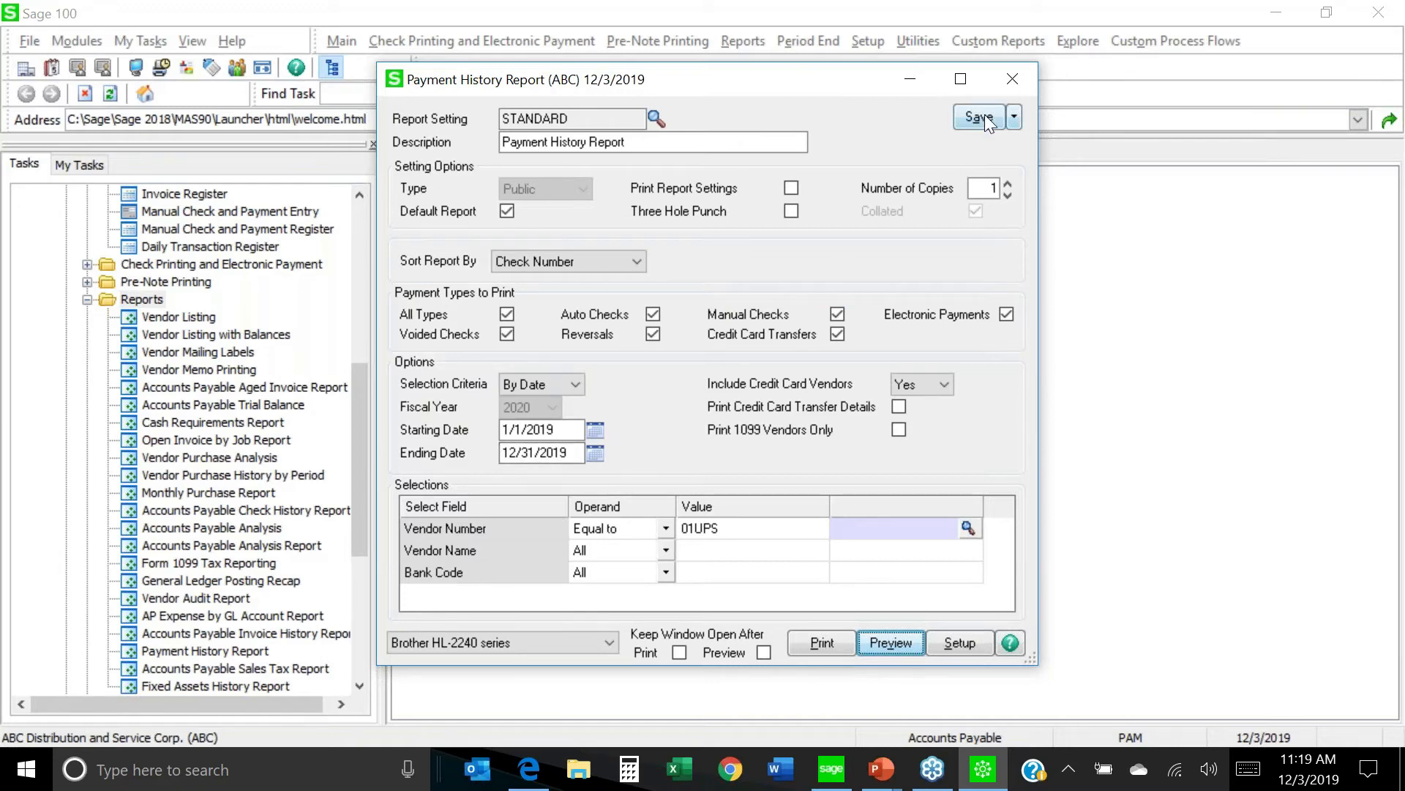
click(1024, 76)
drag(362, 420, 361, 335)
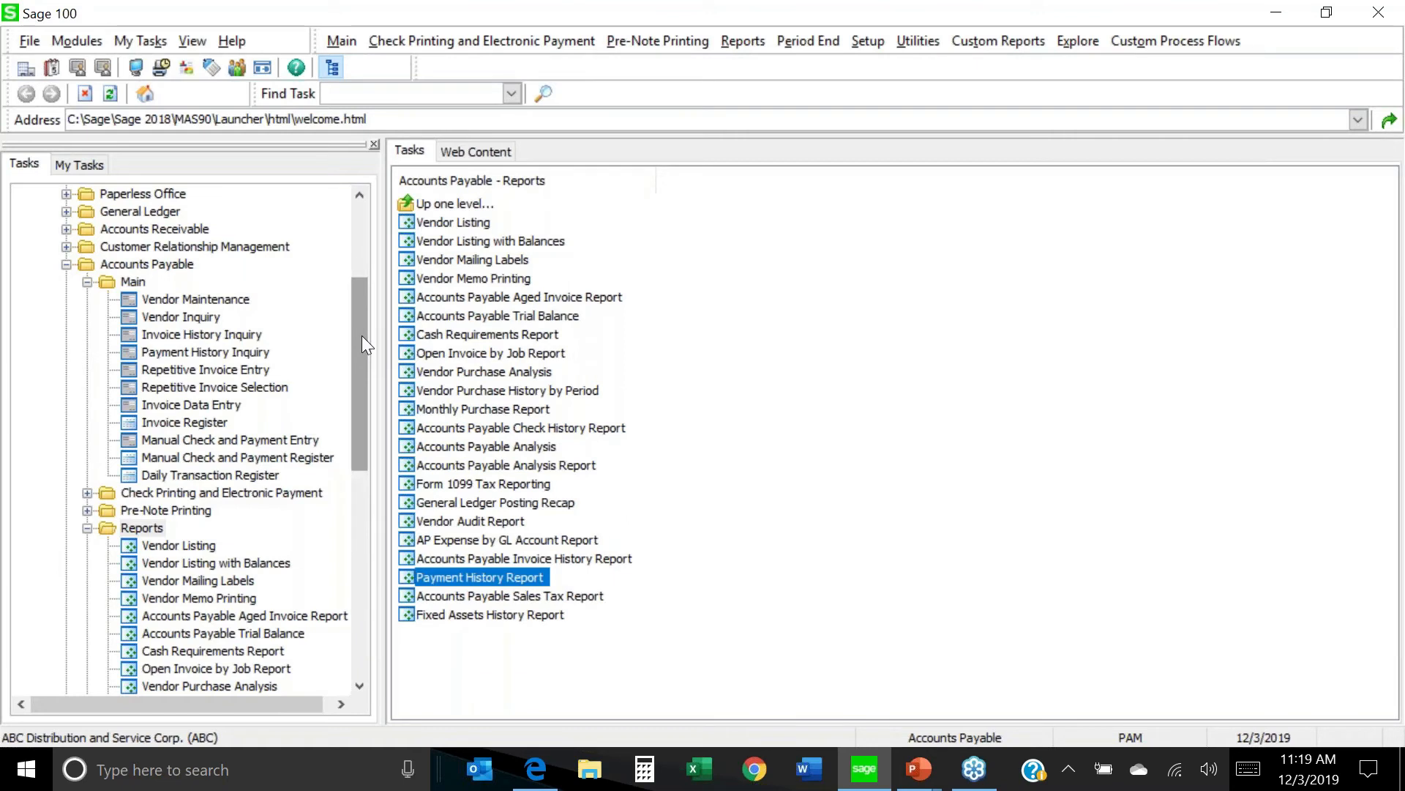
Load vendor 01-UPS, United Post Office Service, on its Additional details.
click(221, 303)
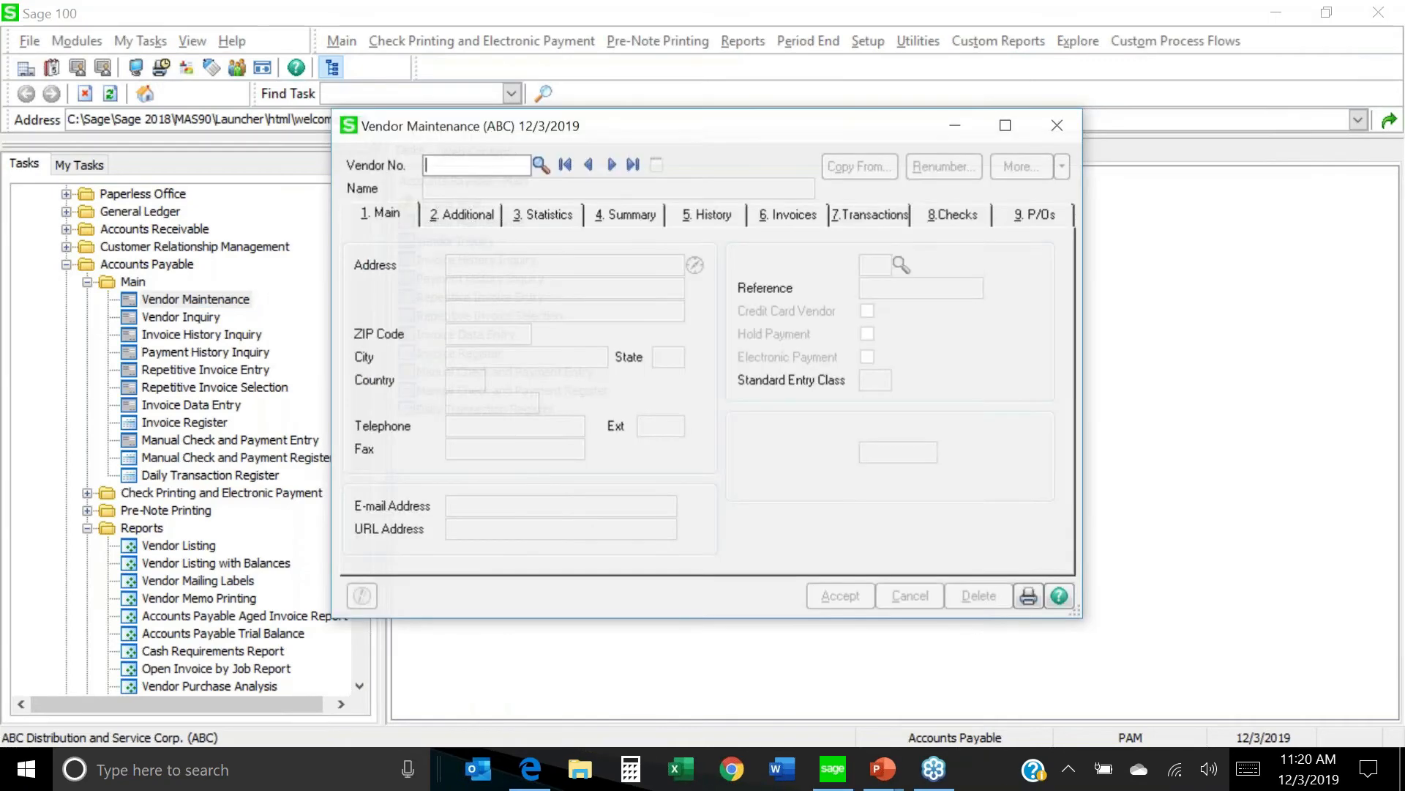
click(534, 164)
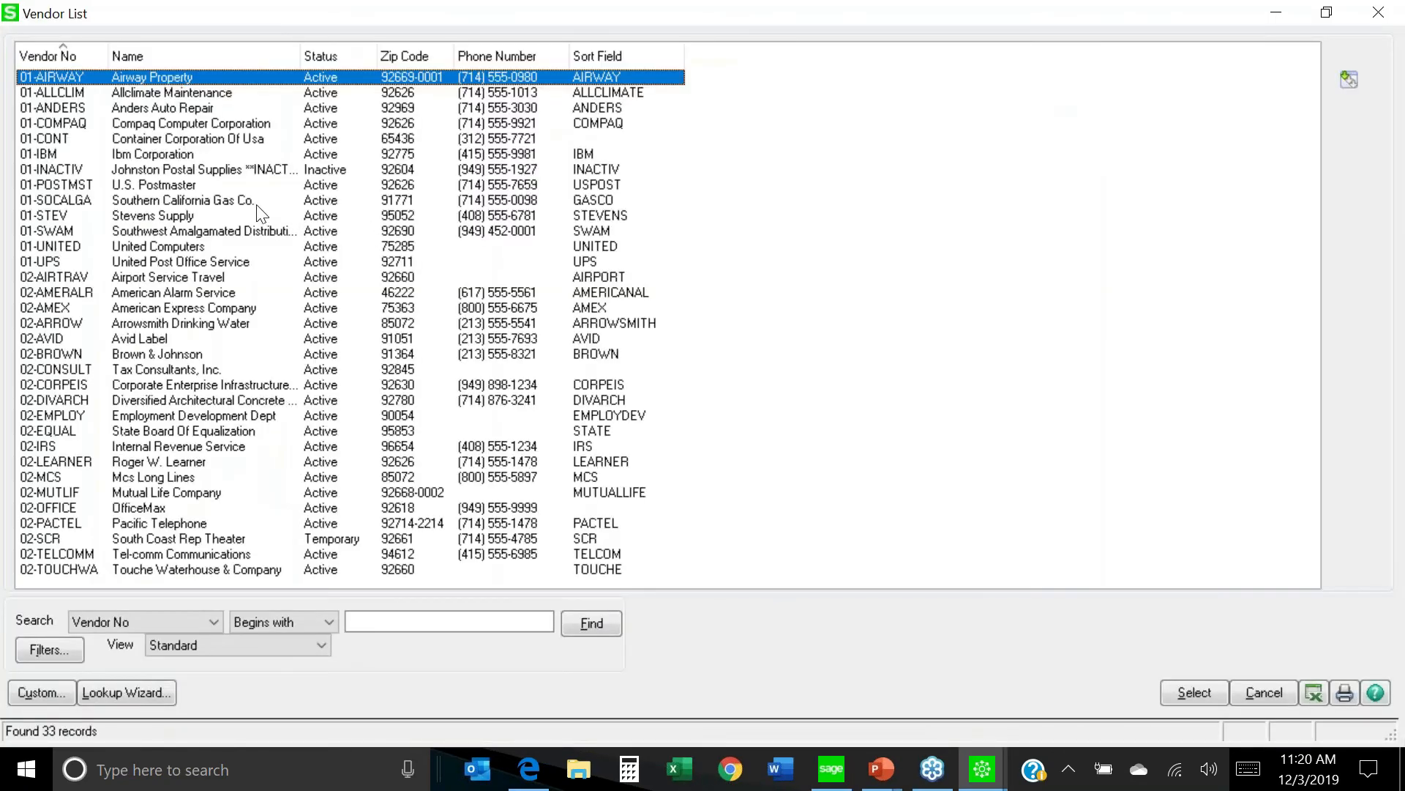
double_click(234, 261)
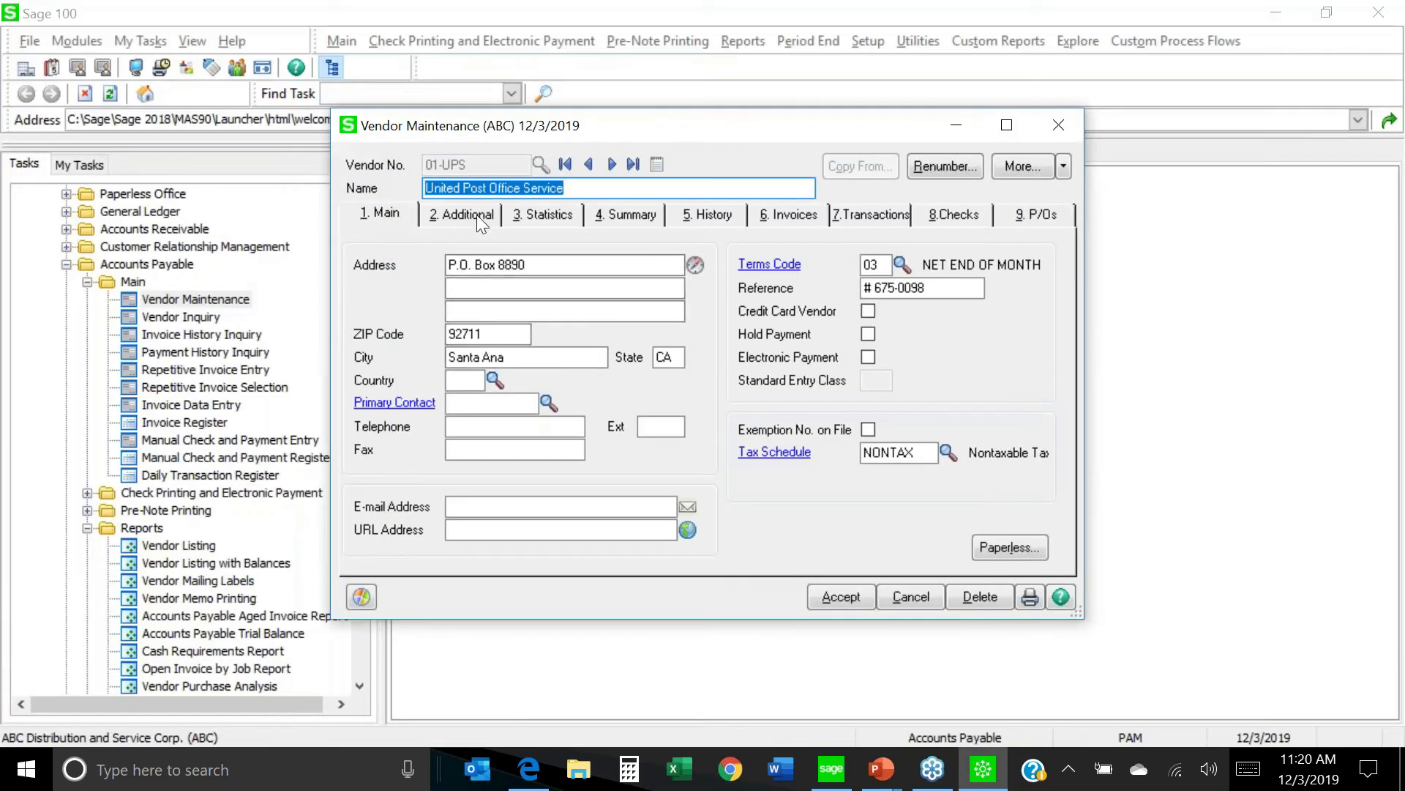
click(476, 214)
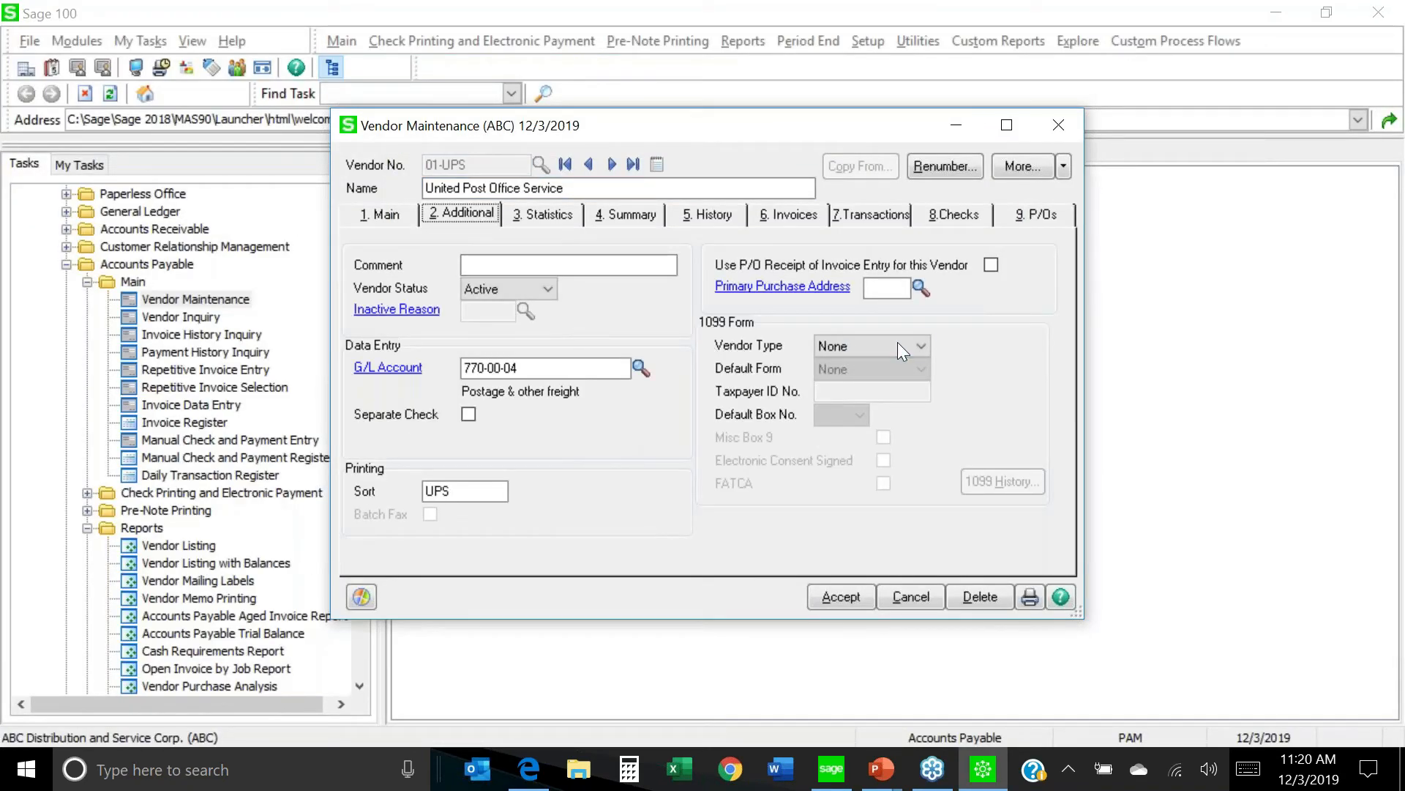
Make United Post Office Service a Business 1099 vendor with its taxpayer ID and save.
click(922, 343)
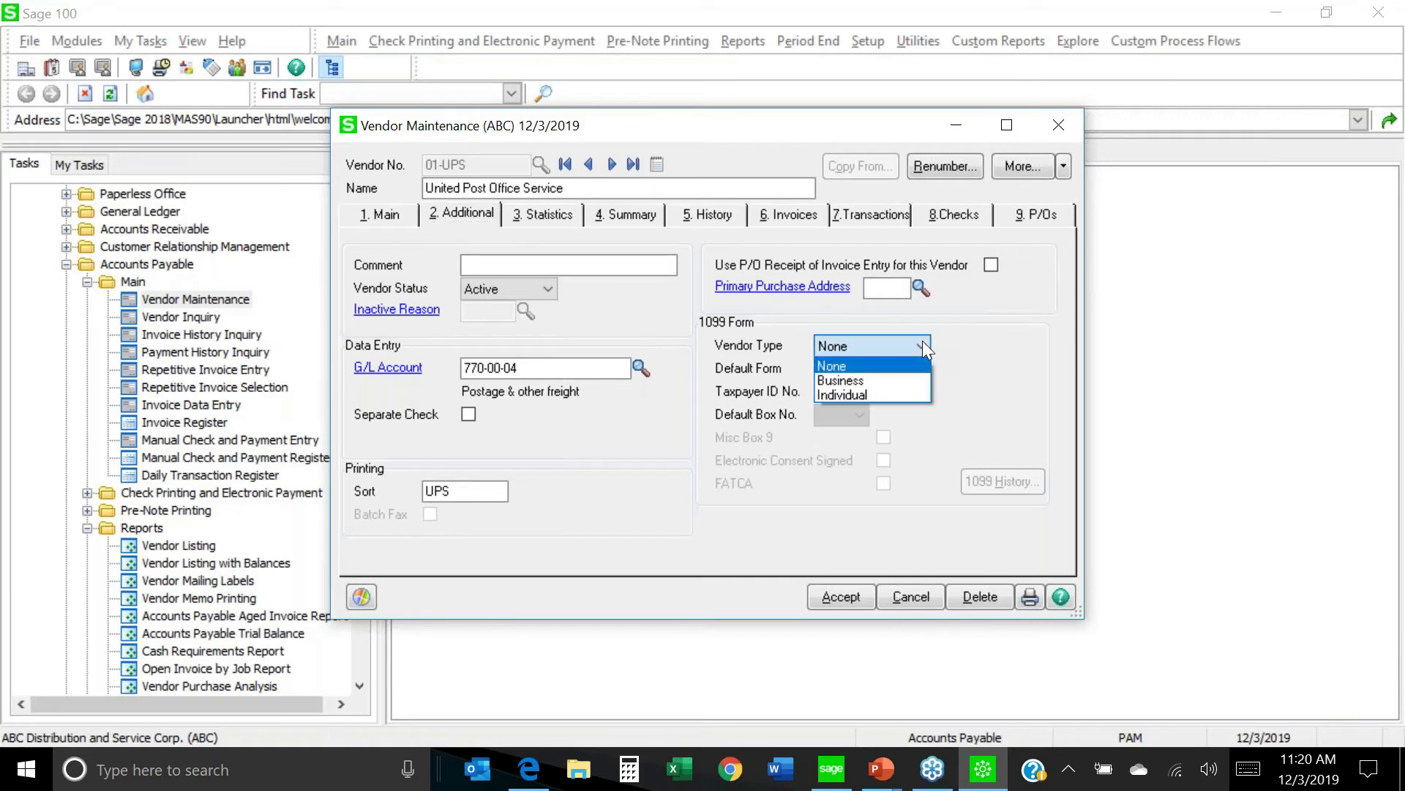
click(870, 380)
click(842, 390)
text(31-222)
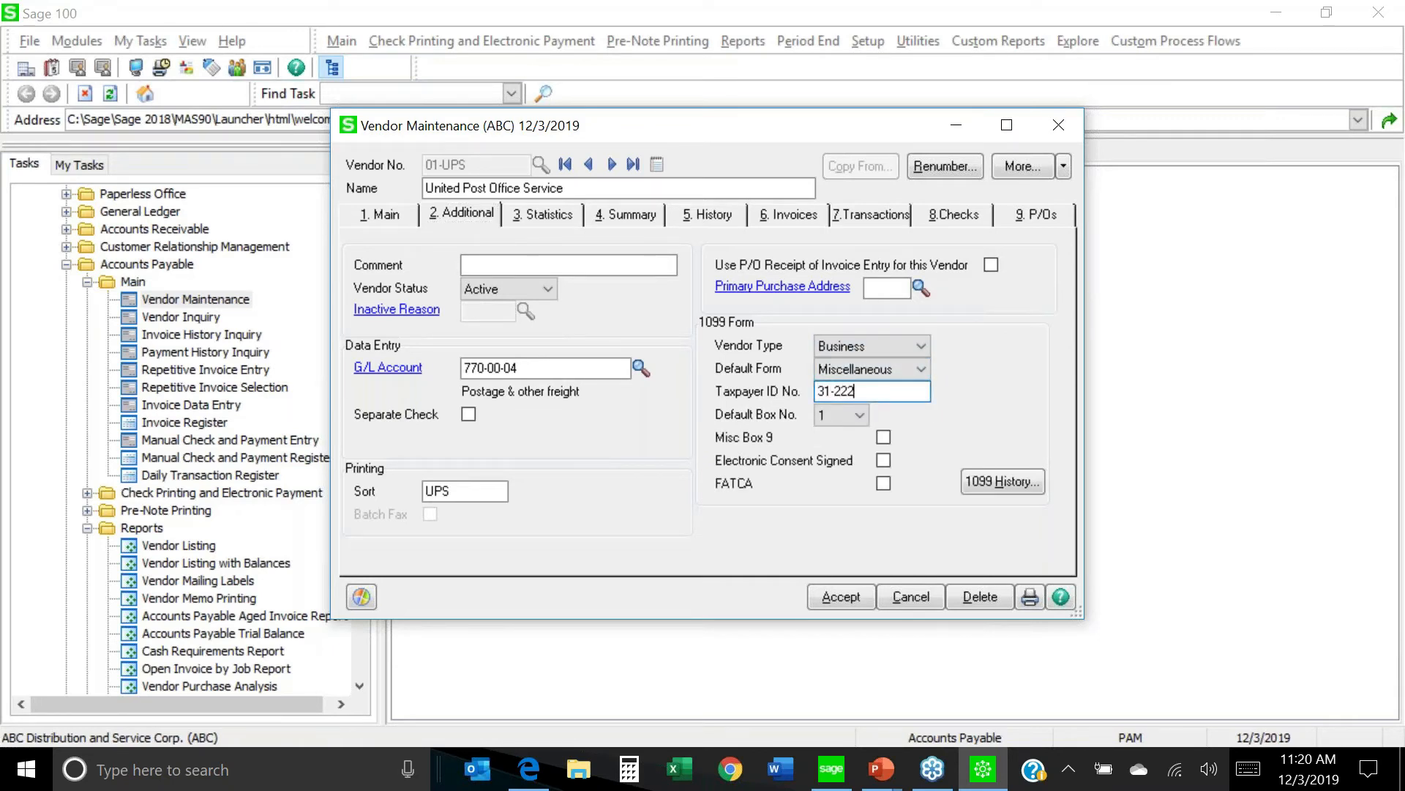
text(2222)
click(825, 599)
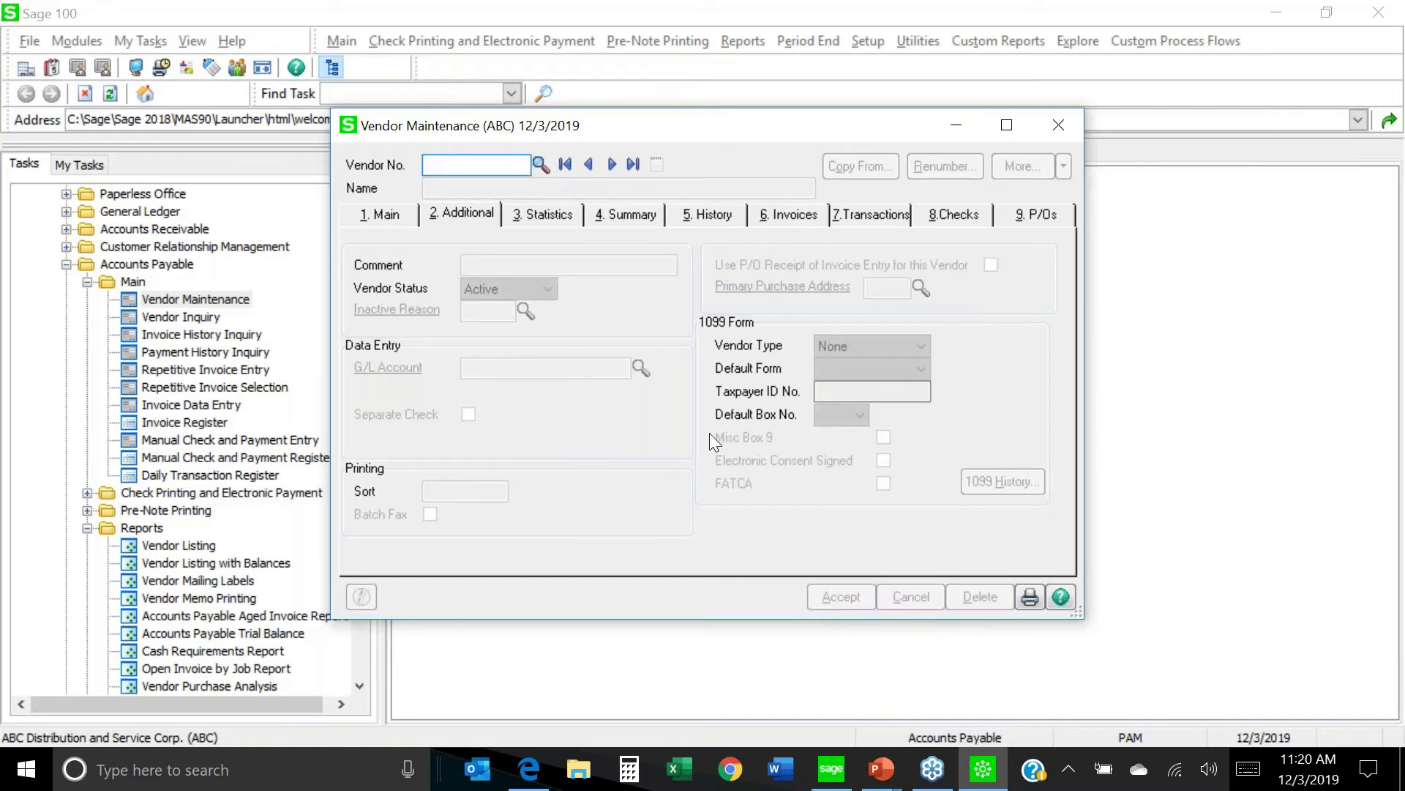
Reload the UPS vendor and open its 1099 payment history.
click(588, 164)
click(612, 164)
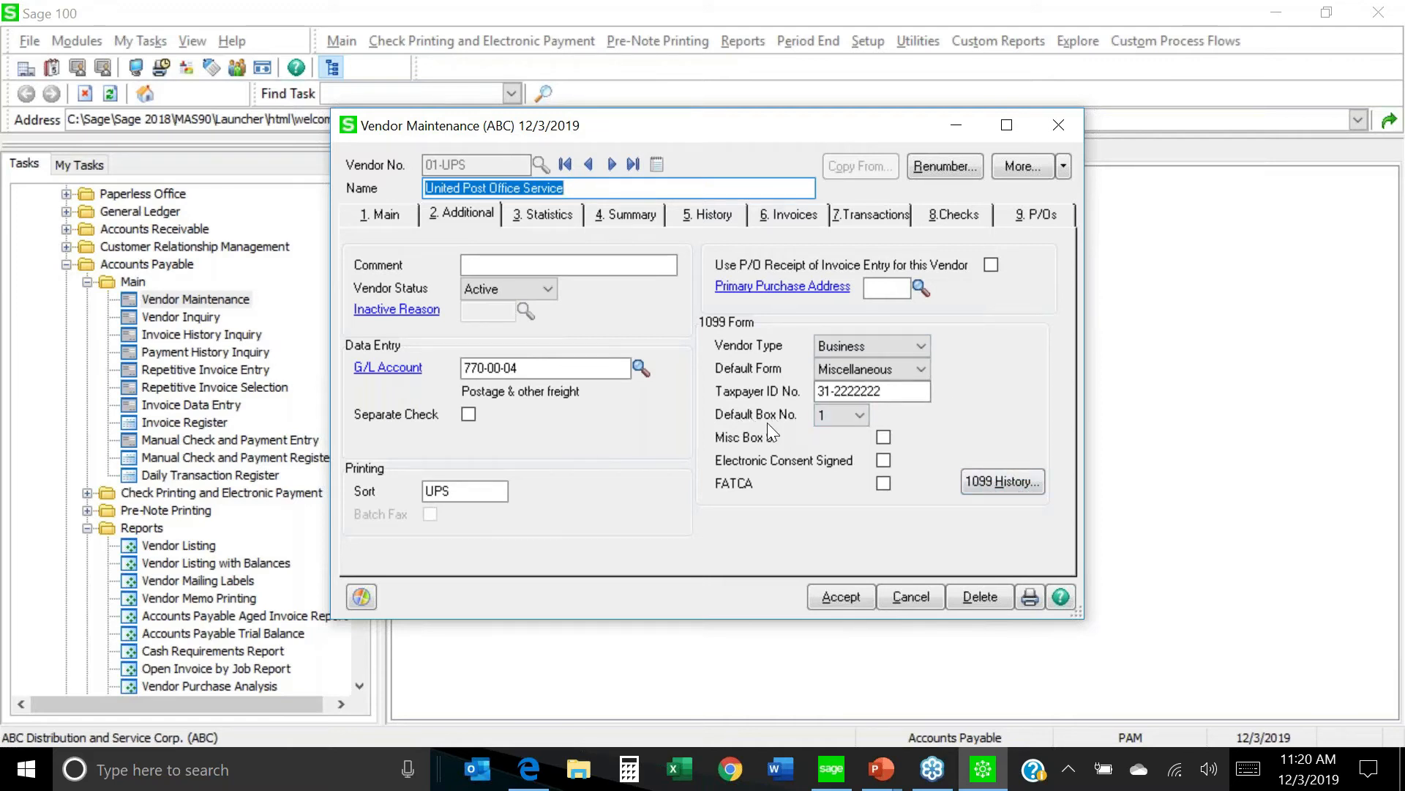
click(998, 481)
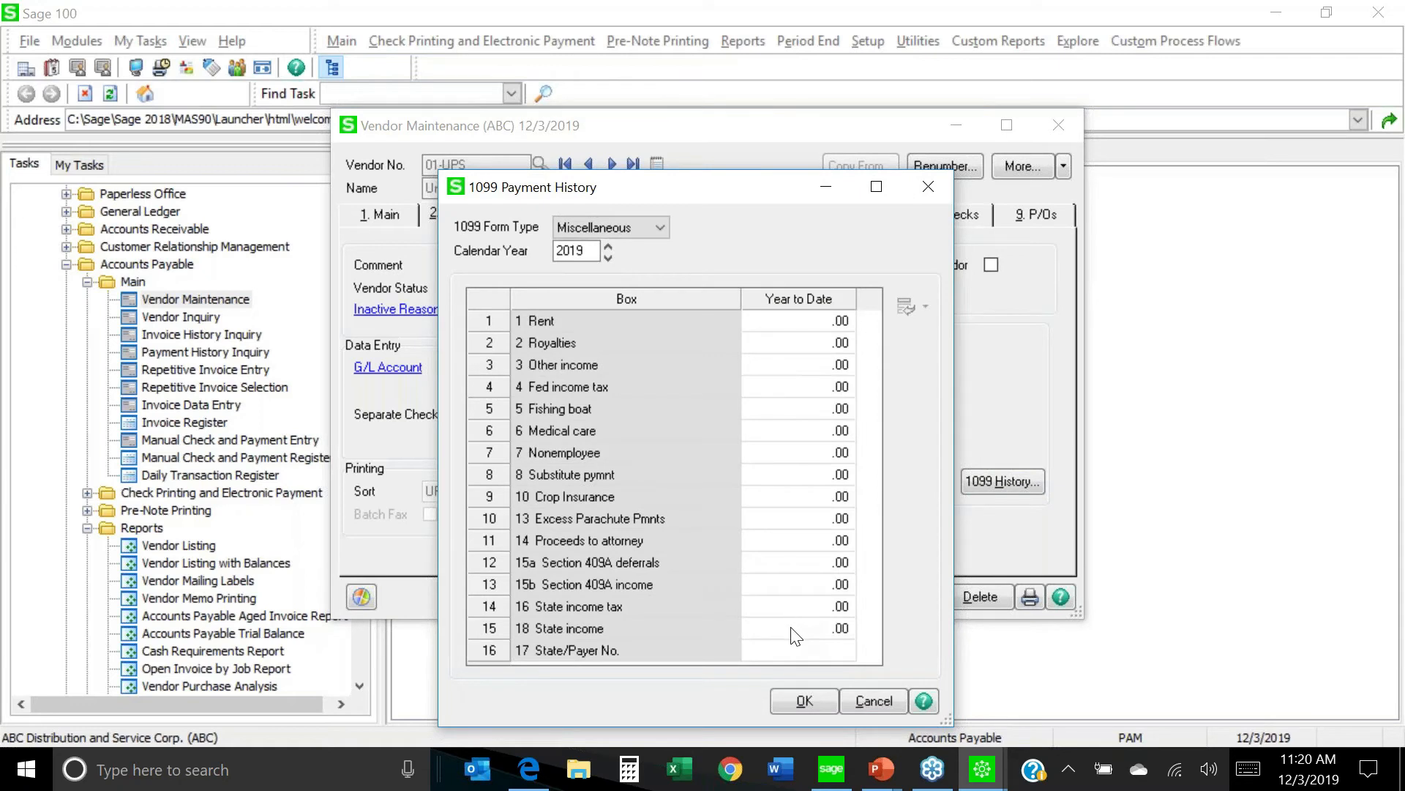
Enter 4,500.00 as the UPS vendor's 2019 box 1 Rent amount and save the vendor.
click(796, 322)
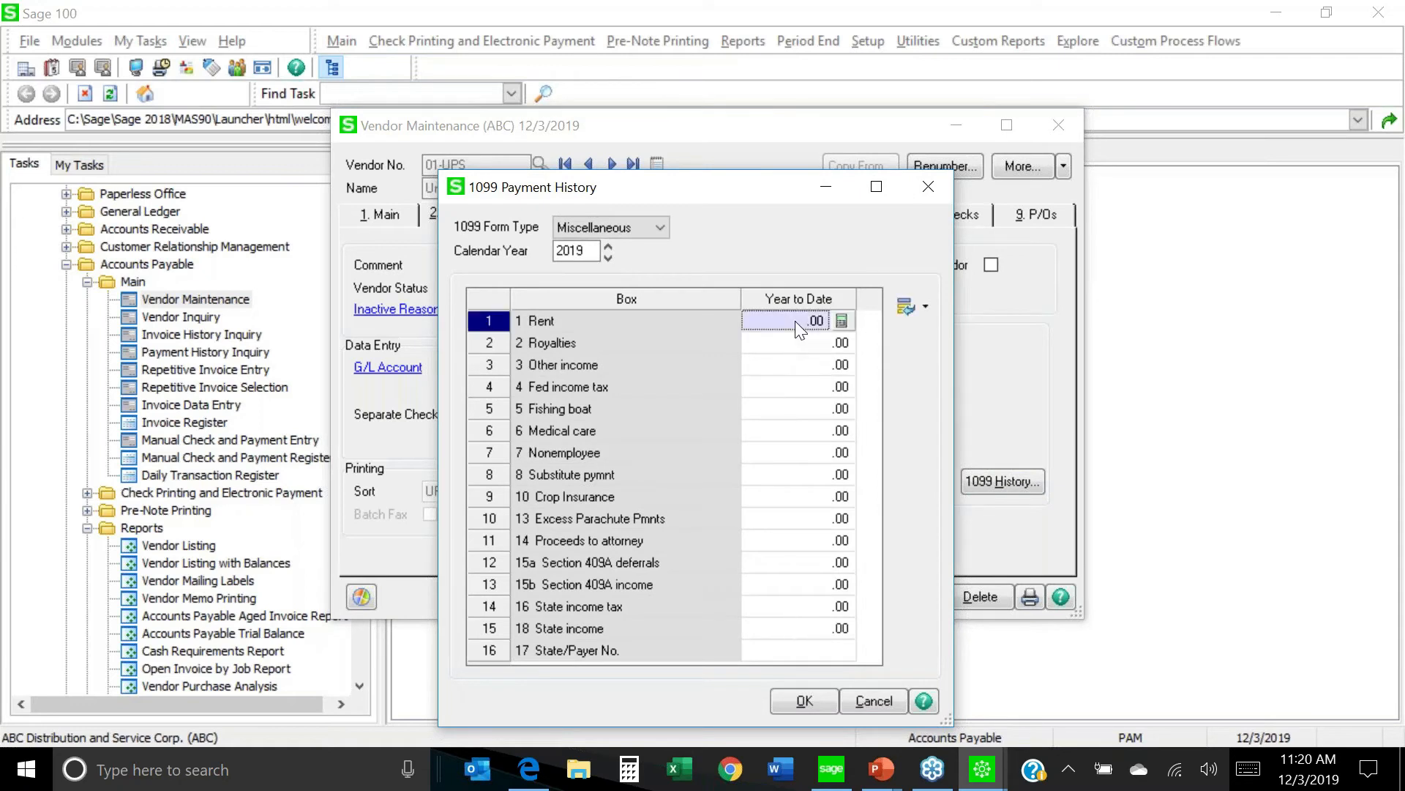
text(4500.)
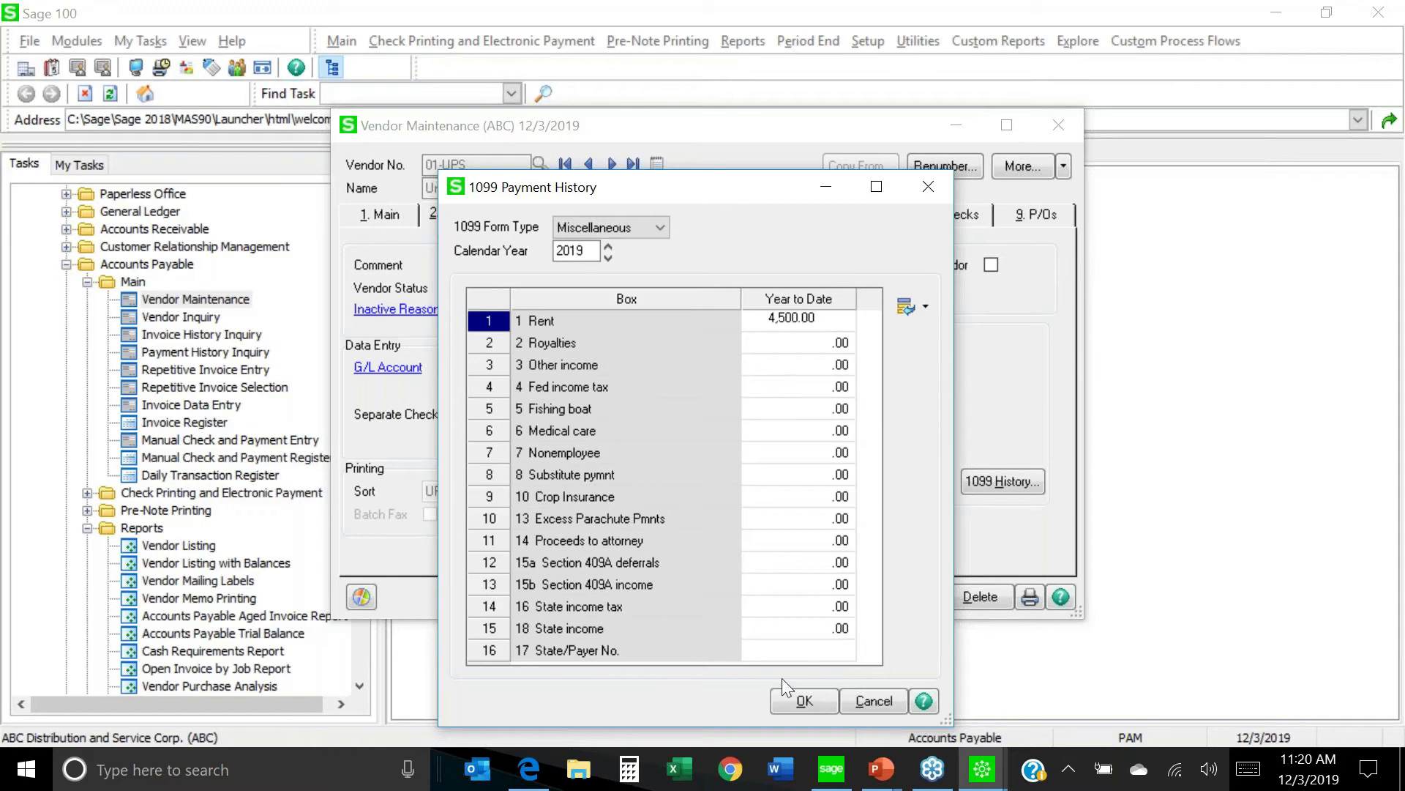
click(789, 703)
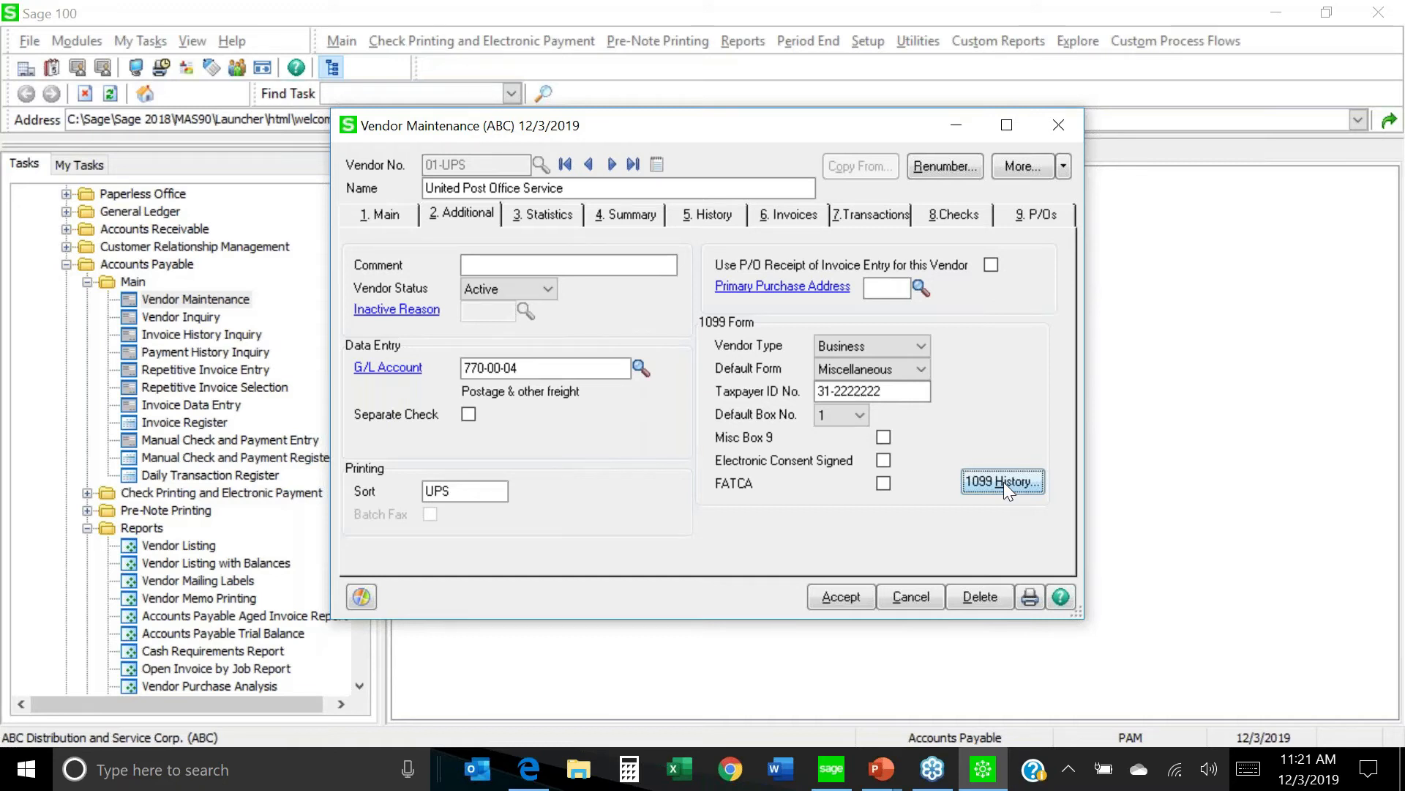
click(841, 597)
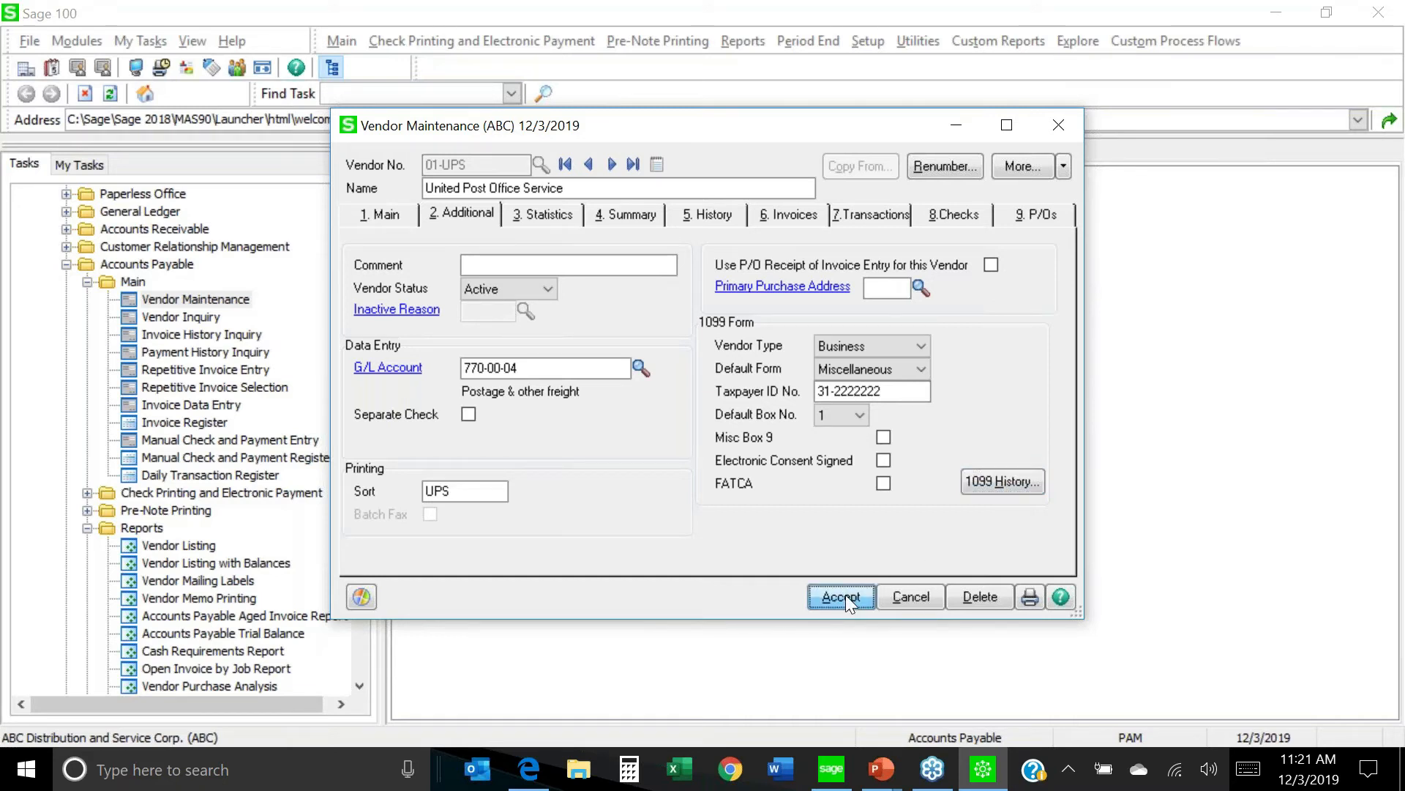
Close Vendor Maintenance and reopen the Payment History Report from the Reports list.
click(1062, 126)
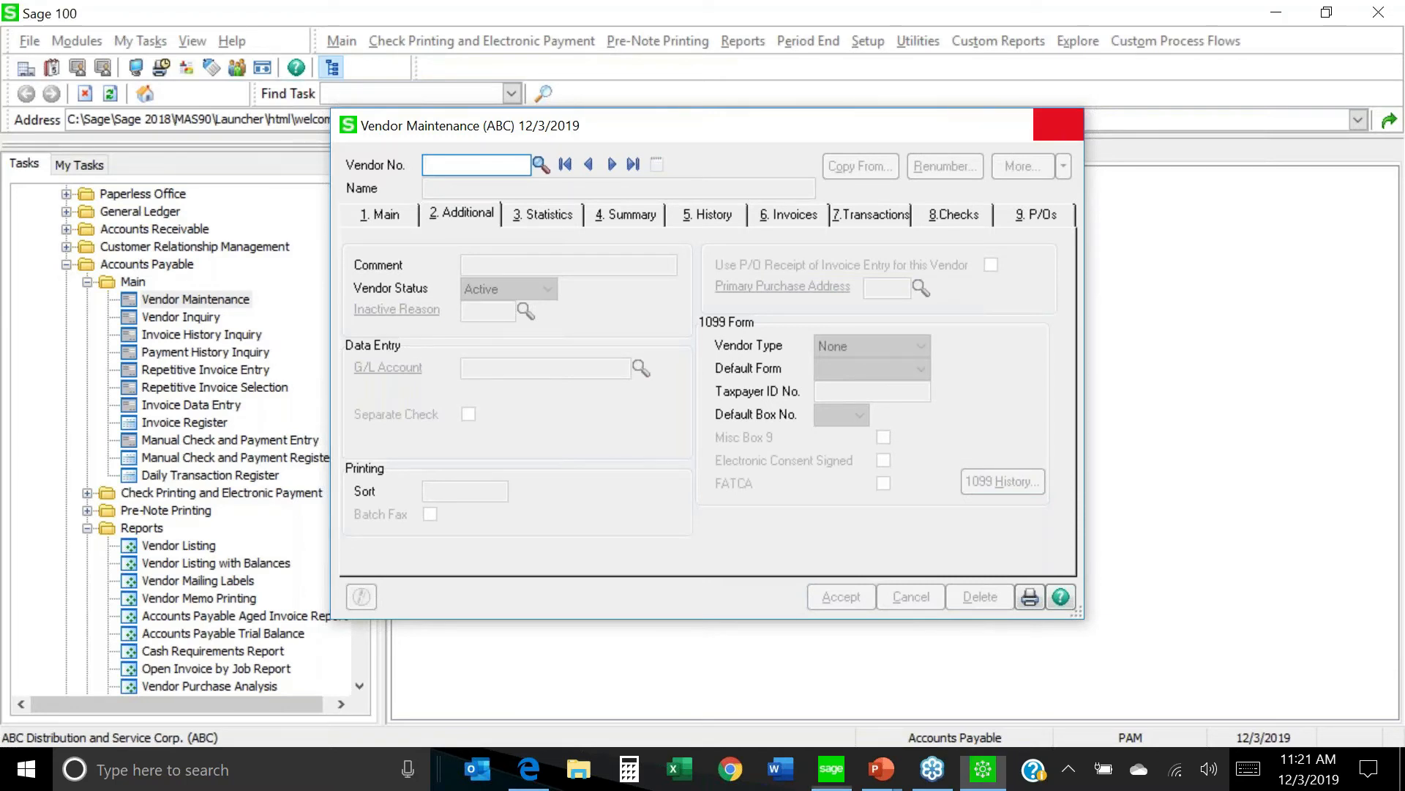
scroll(362, 687, down, 3)
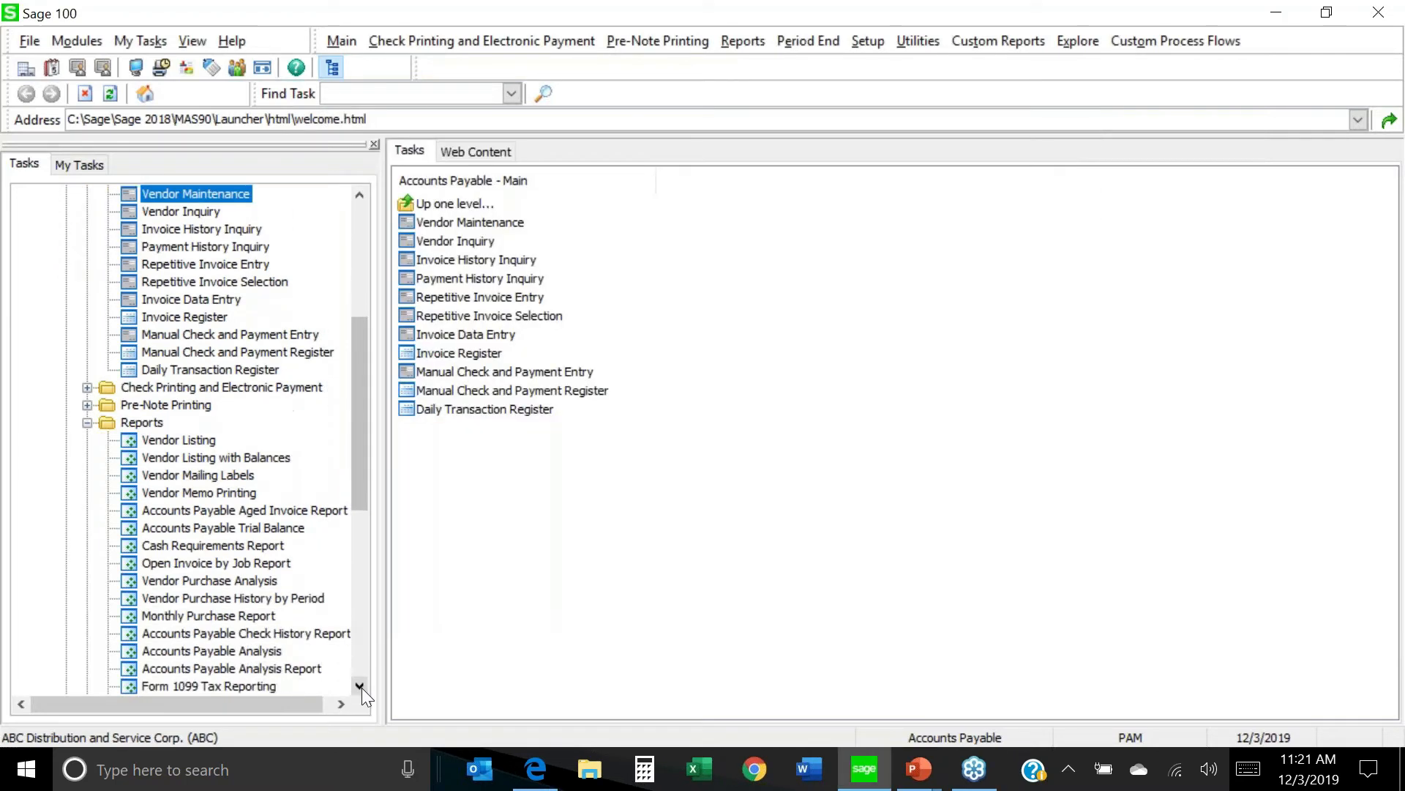
click(361, 688)
click(361, 687)
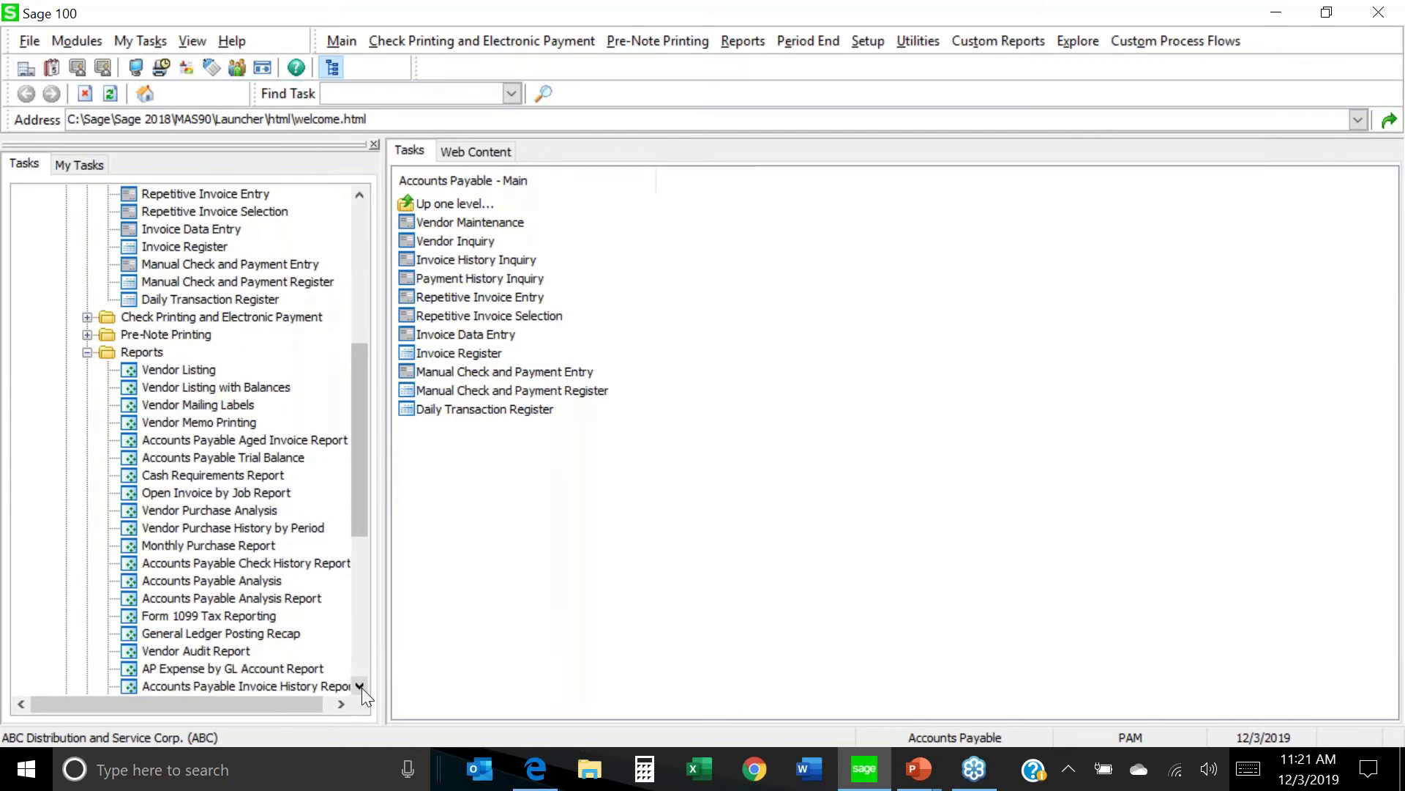
click(362, 687)
click(362, 687)
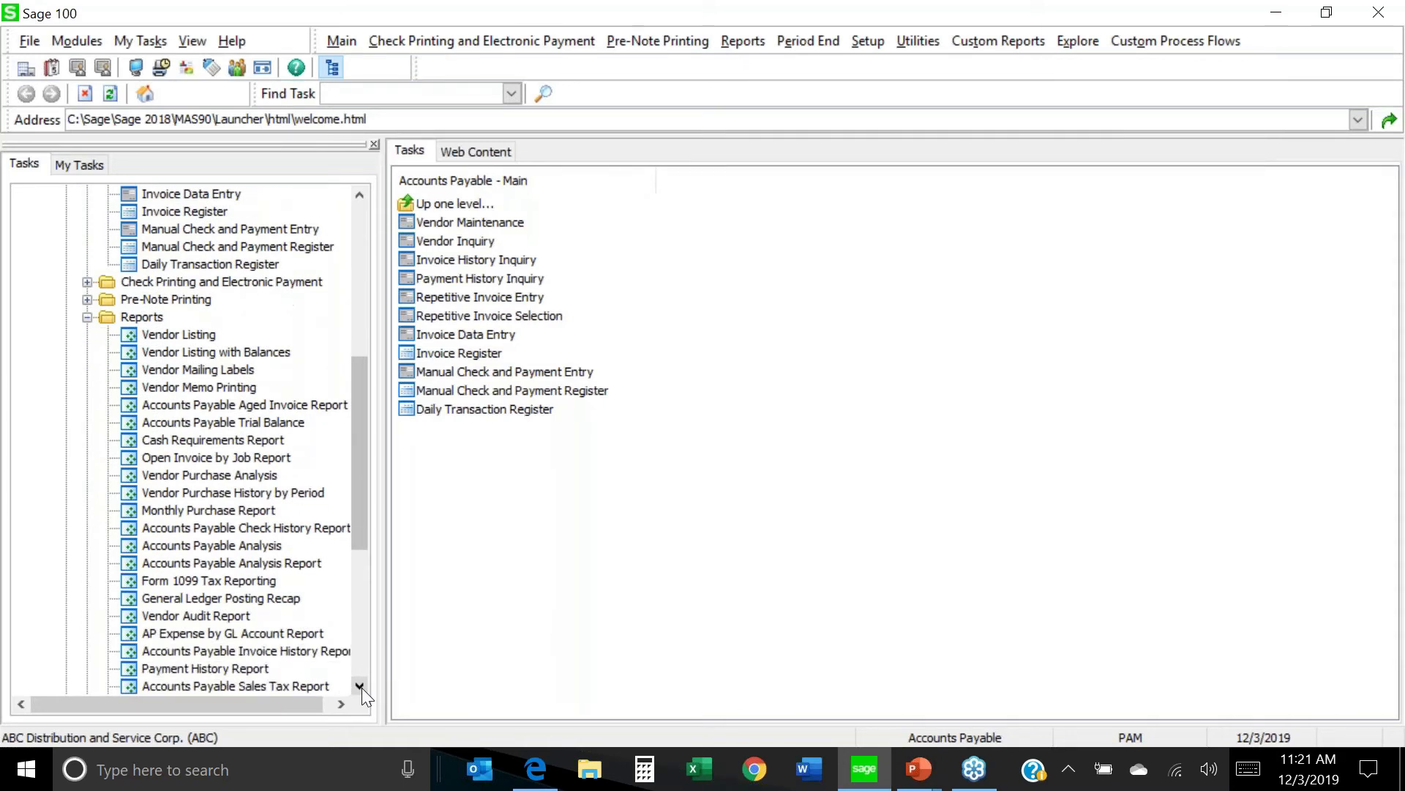
click(362, 688)
double_click(267, 651)
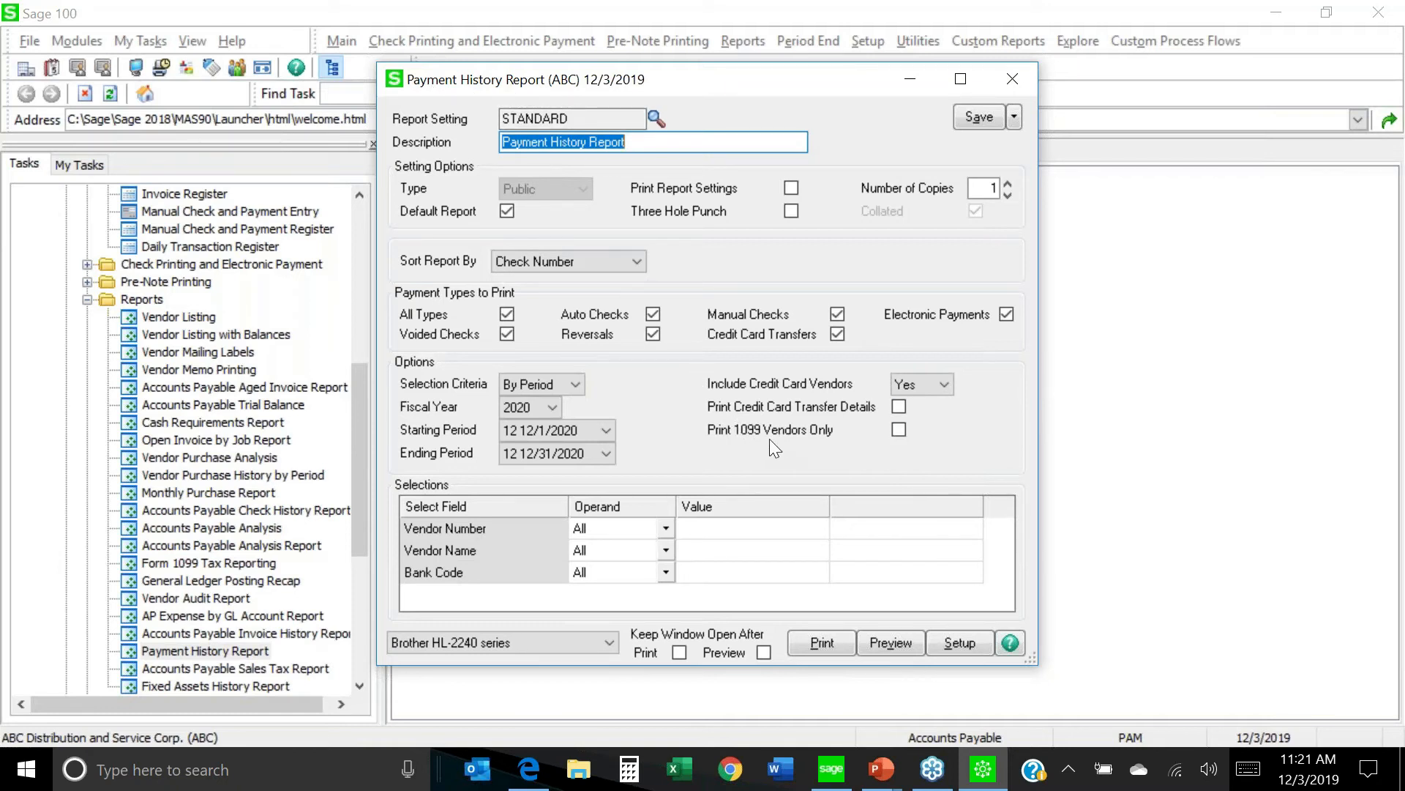
Limit the Payment History Report to 1099 vendors sorted by Vendor Number, then close it.
click(902, 430)
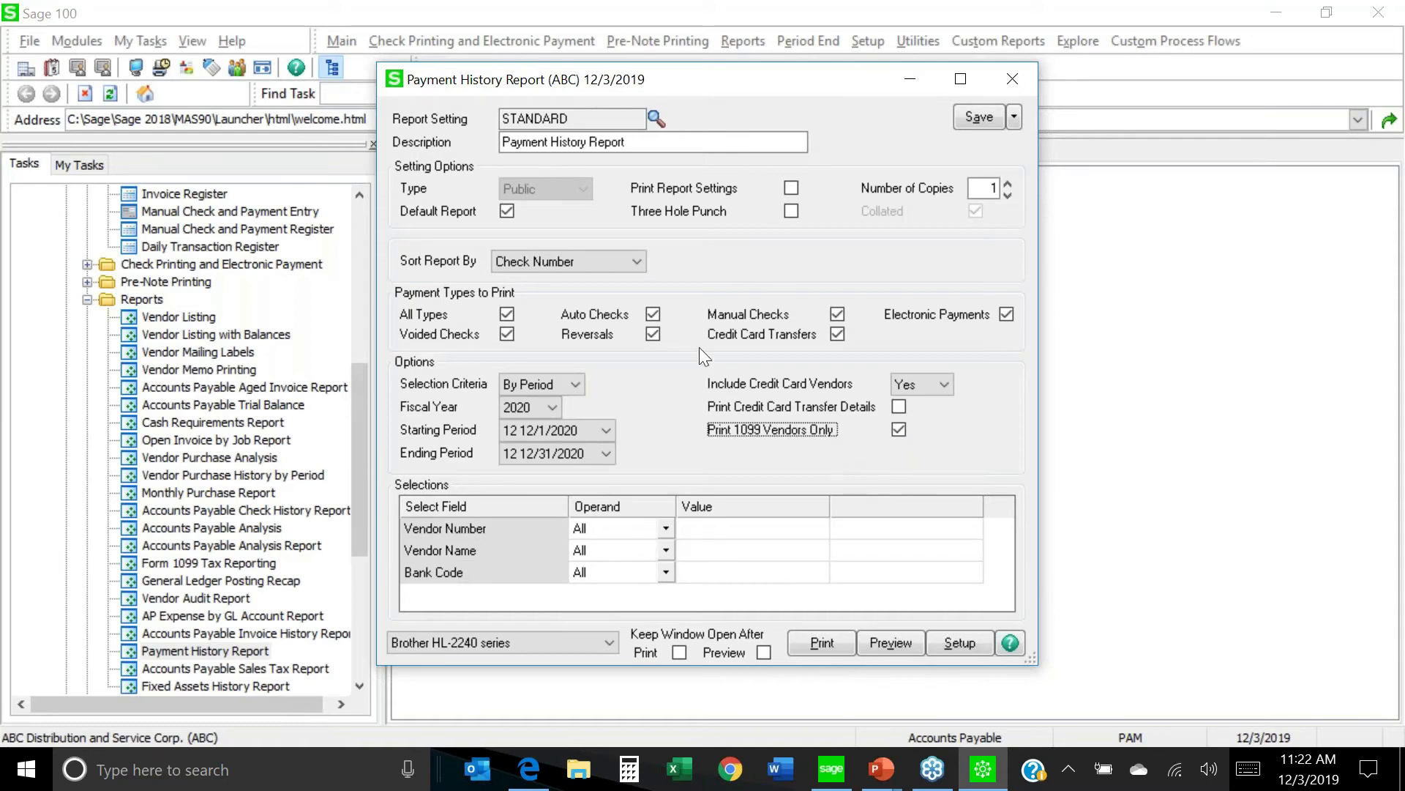
click(634, 262)
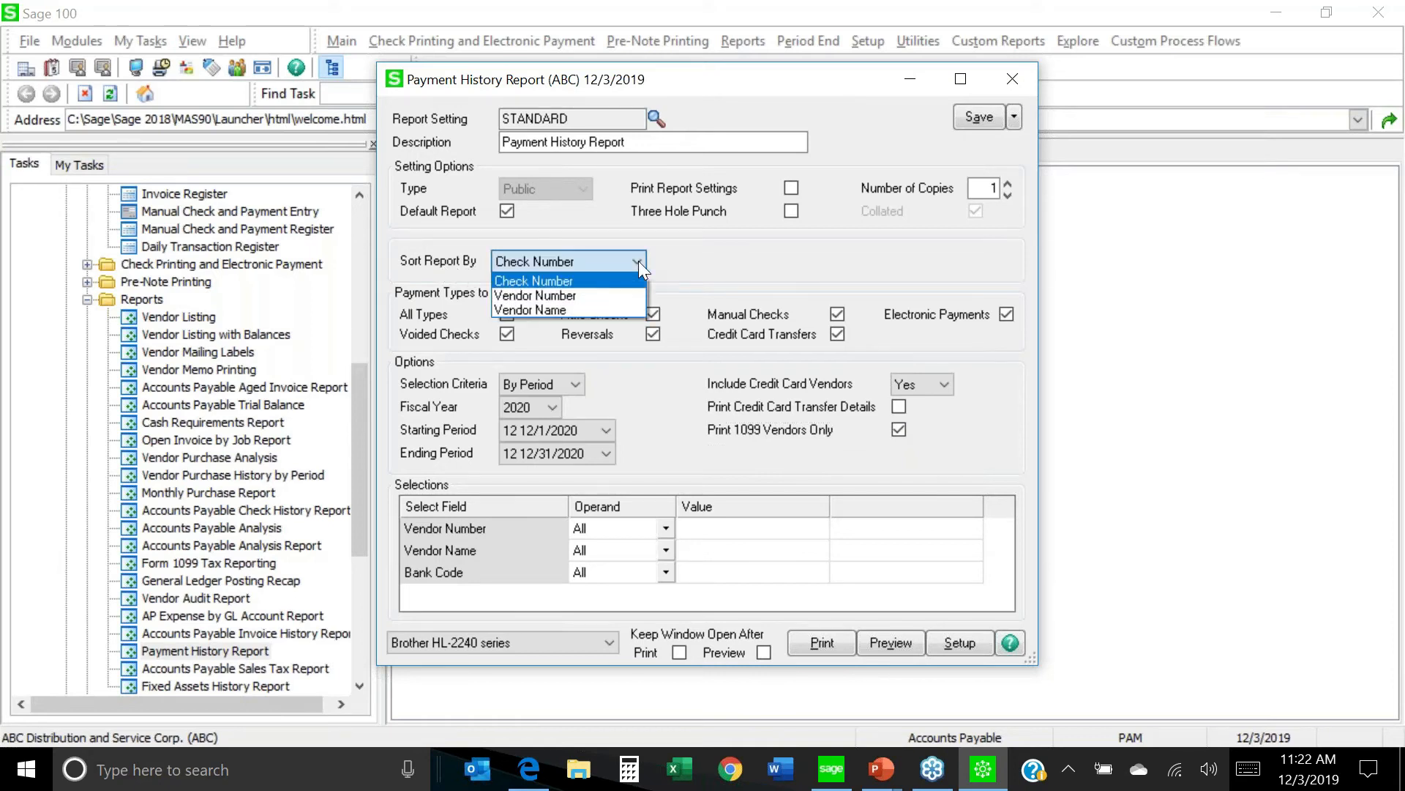
click(595, 296)
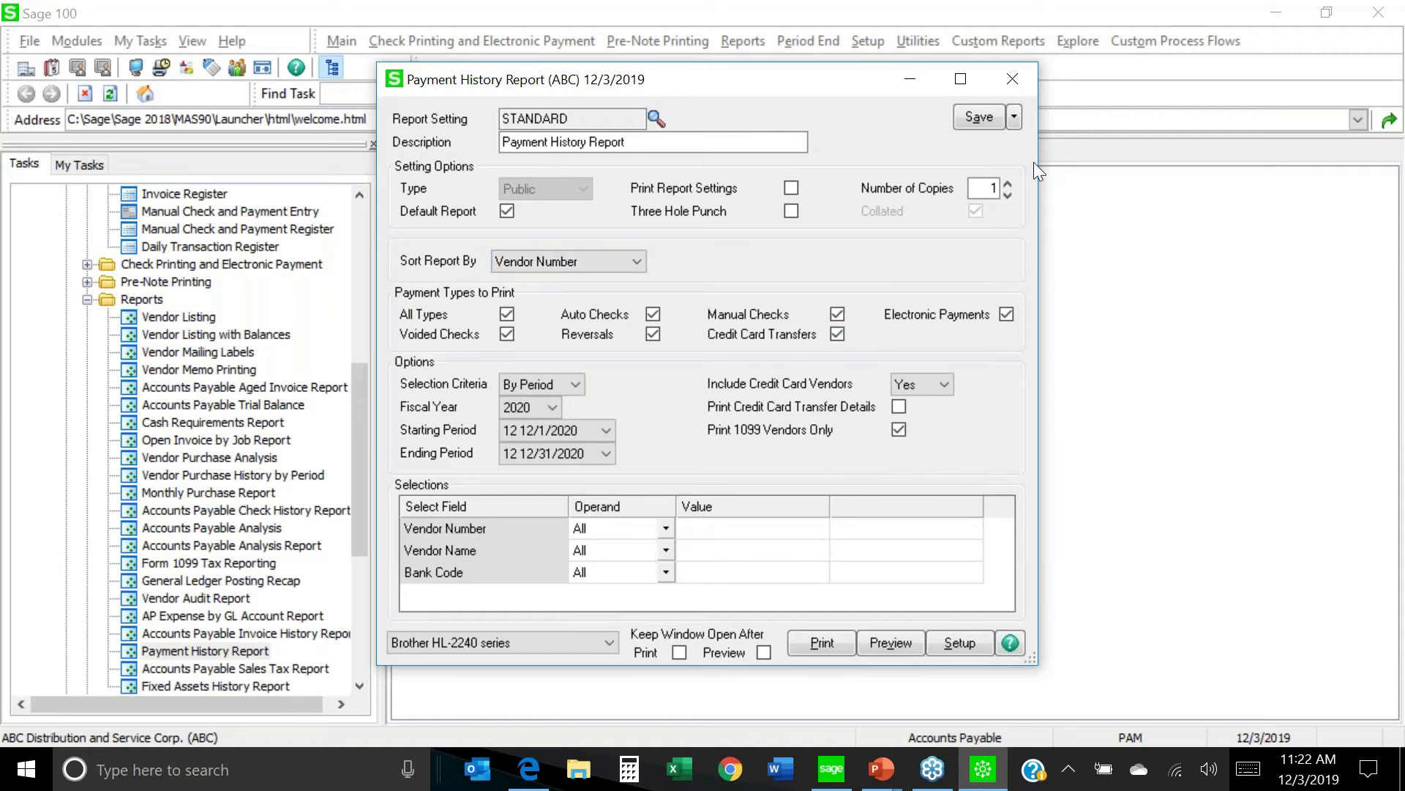
click(1011, 77)
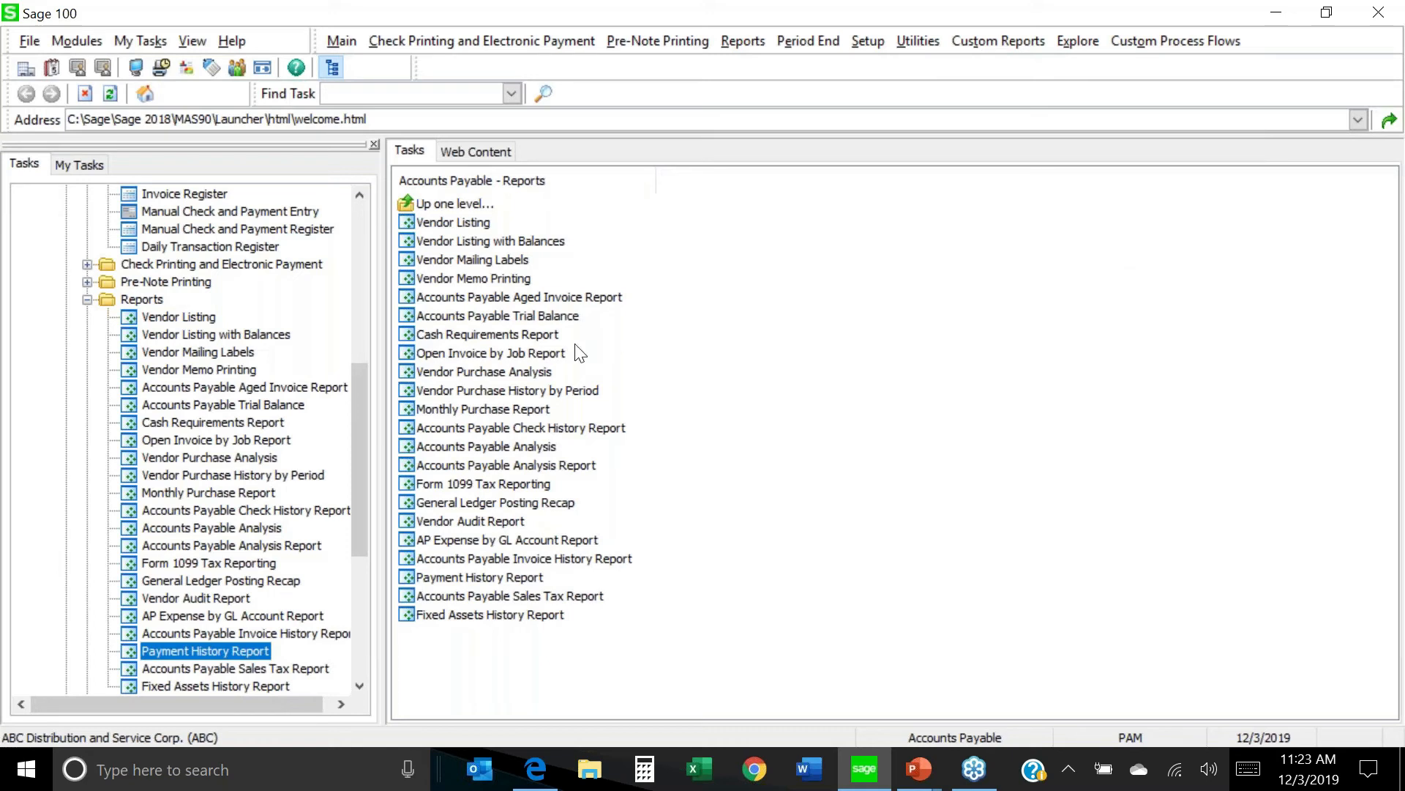
Collapse the Reports and Accounts Payable nodes in the Tasks tree, then switch to the PowerPoint slide show.
click(87, 299)
drag(363, 455, 352, 256)
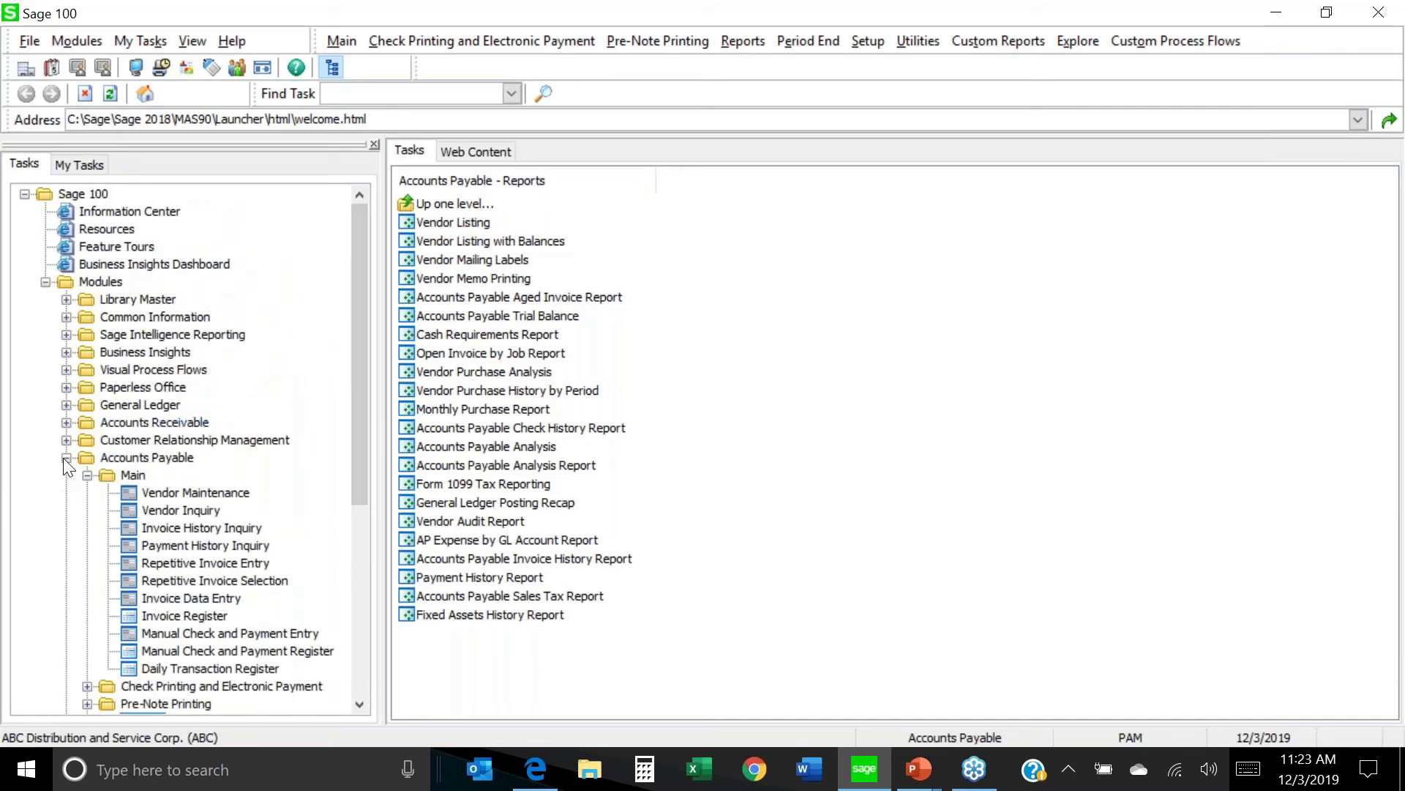
click(65, 458)
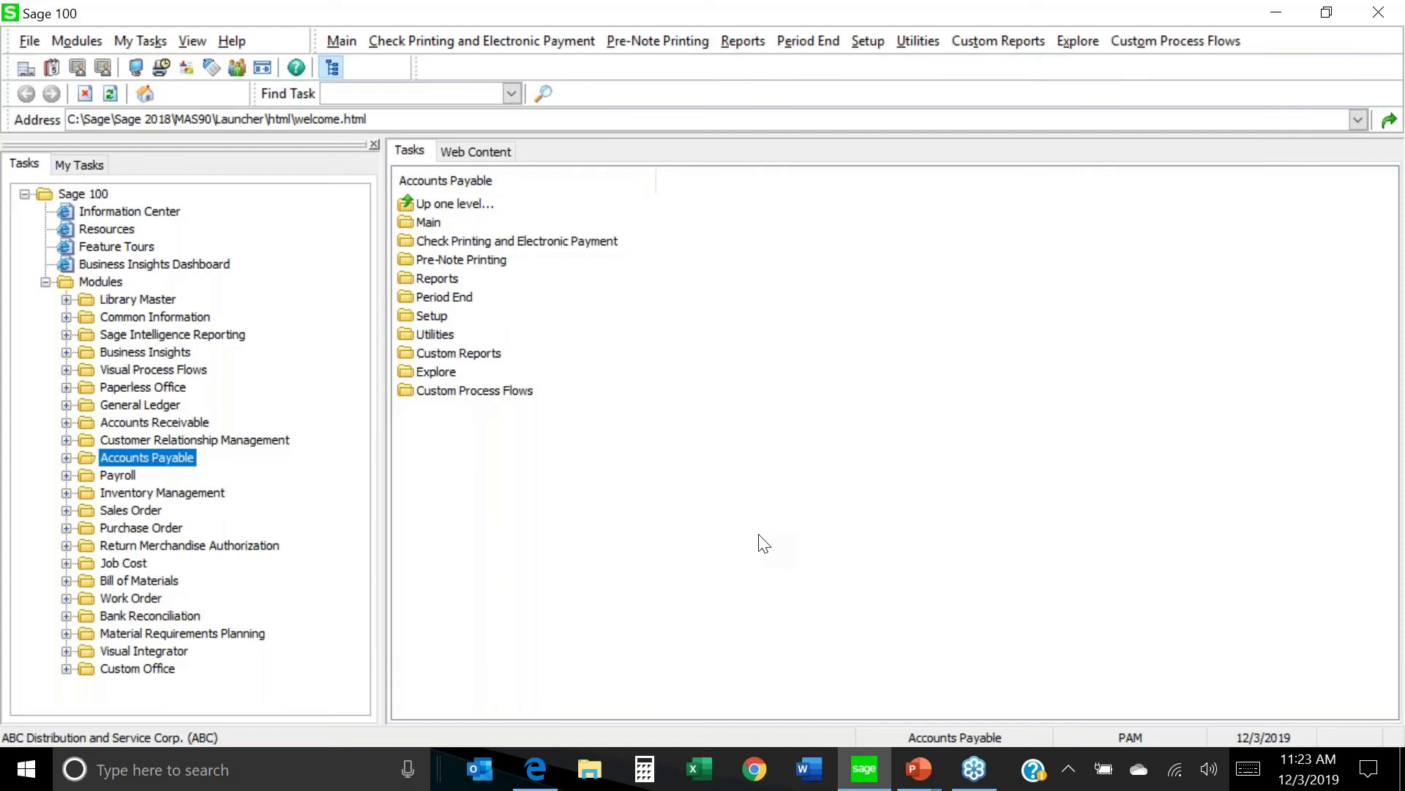
key(alt+Tab)
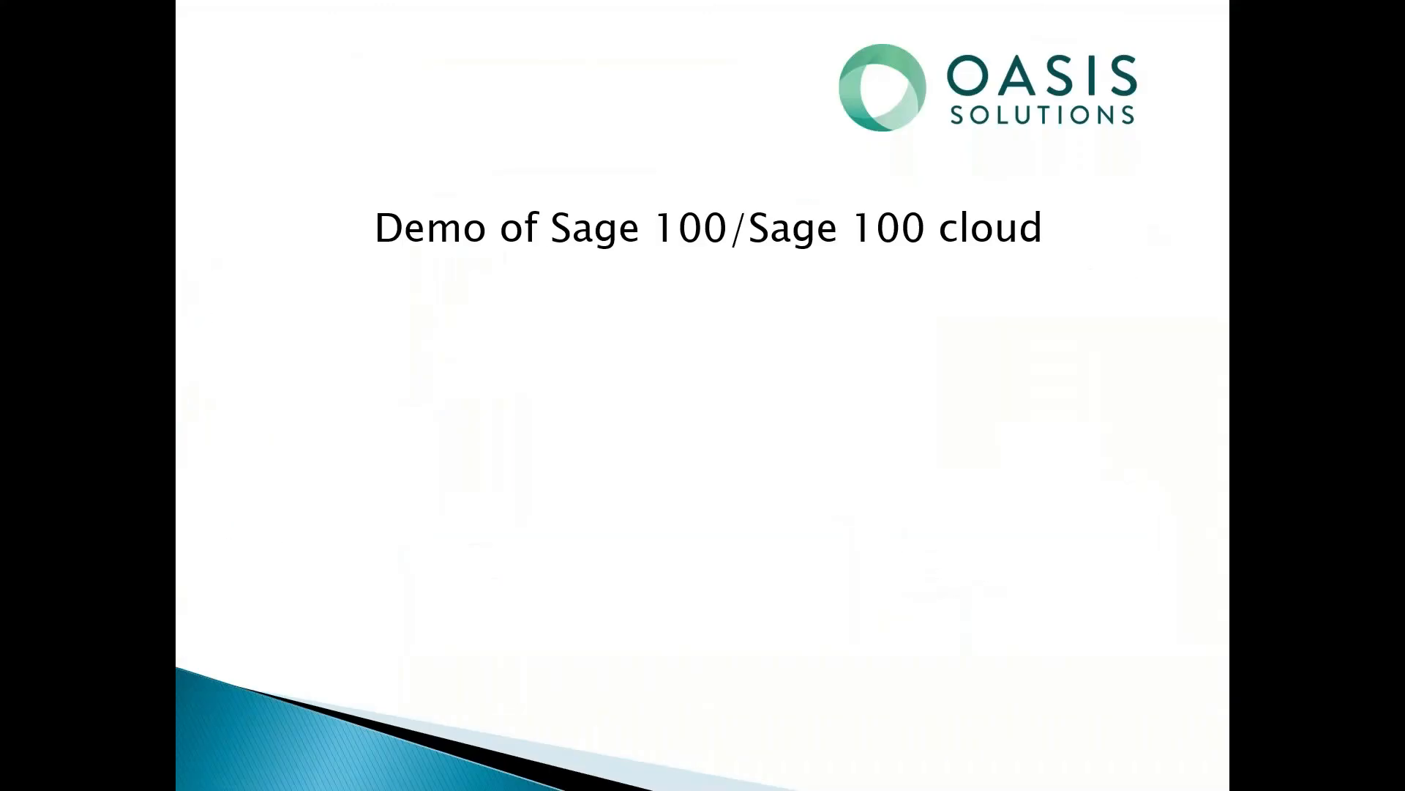
Advance past Tracking 1099 History to the FAQs slide's question 'Do we have to efile to use Aatrix?'.
key(Right)
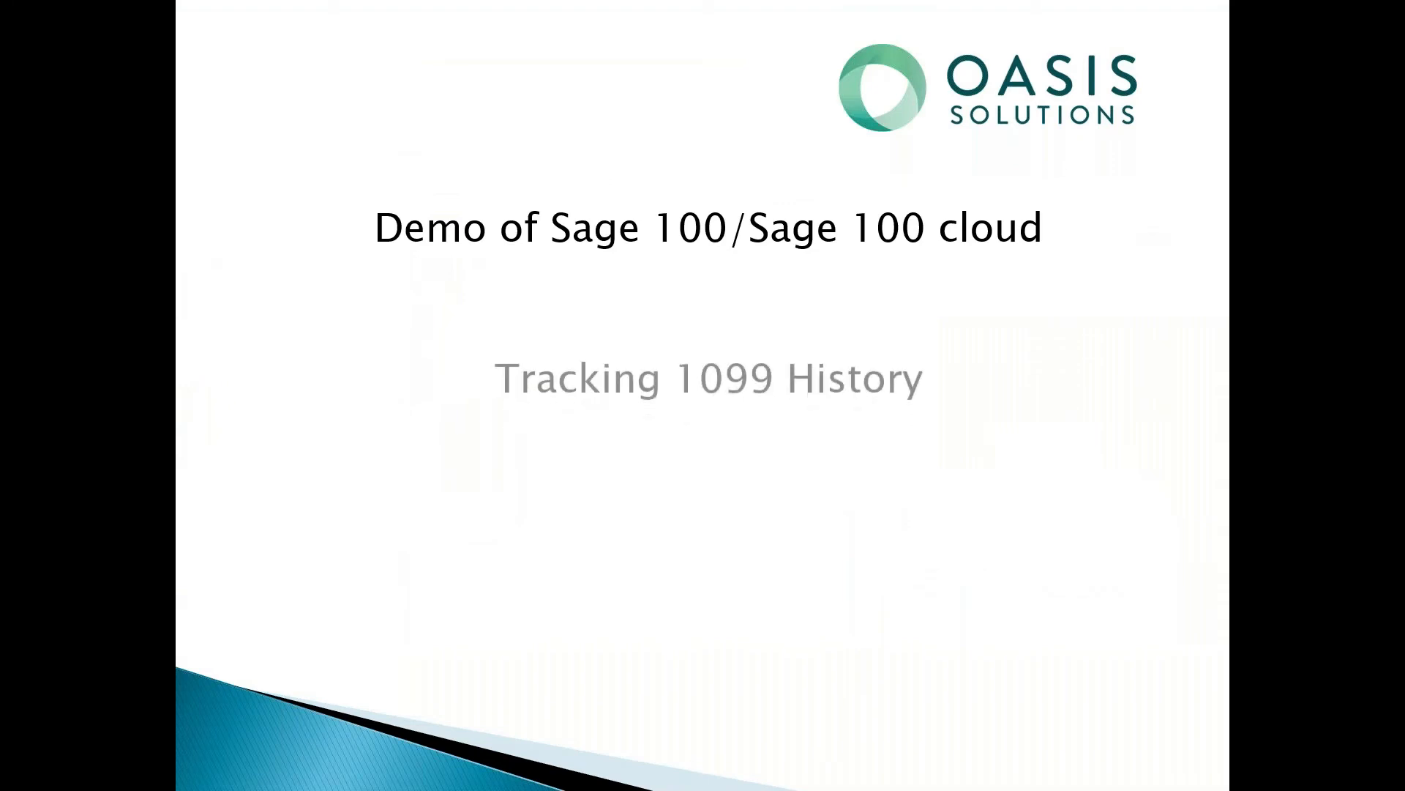
key(Right)
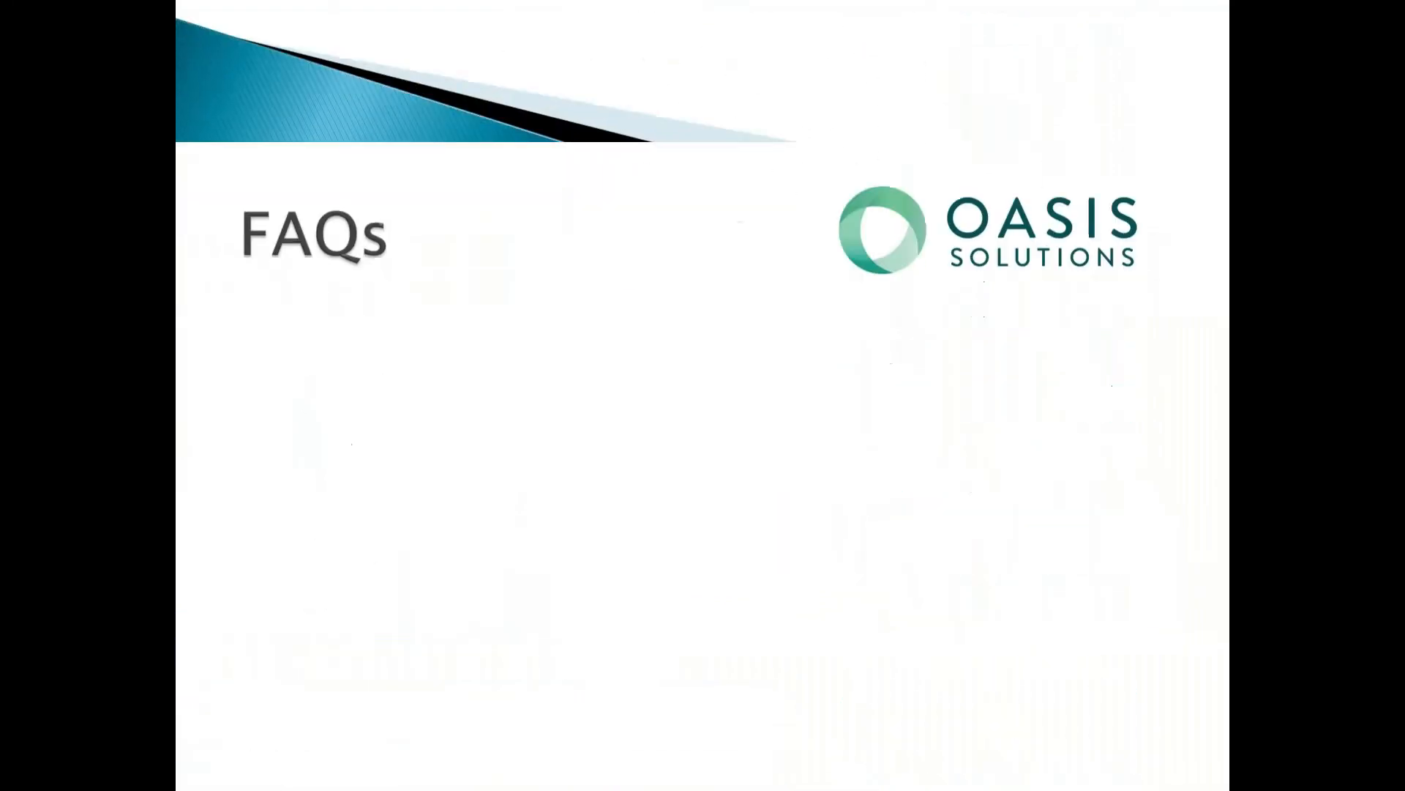
key(Right)
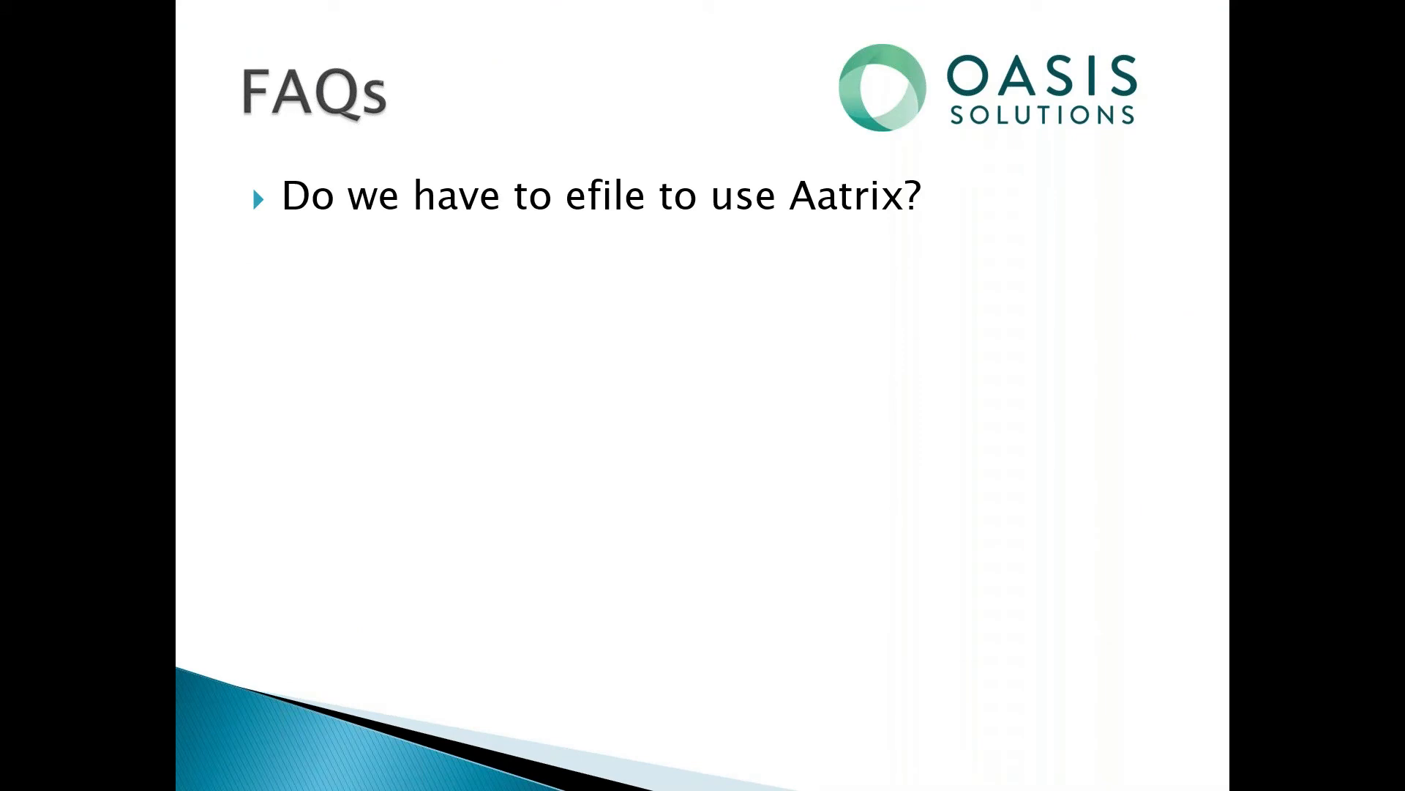